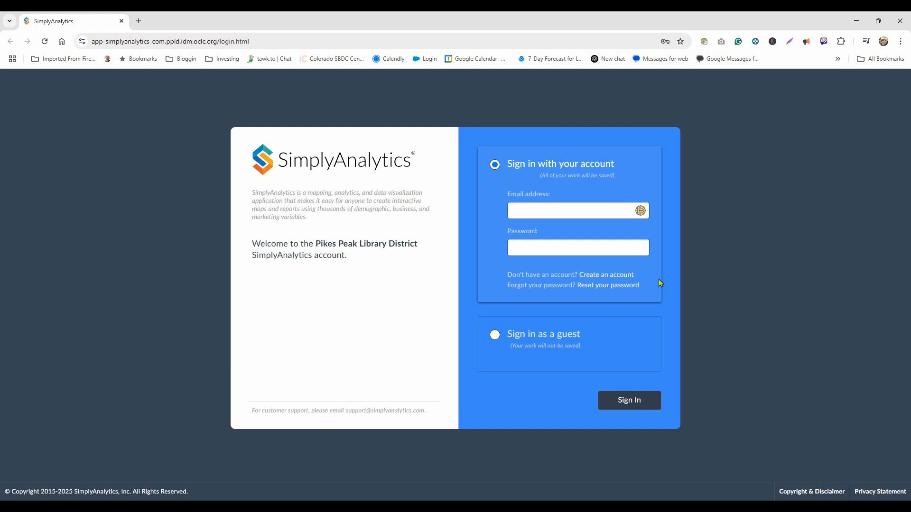
# - Sign in to the library's SimplyAnalytics account with the account email address and password
pyautogui.click(612, 207)
pyautogui.press('Escape')
pyautogui.click(590, 232)
pyautogui.click(622, 405)
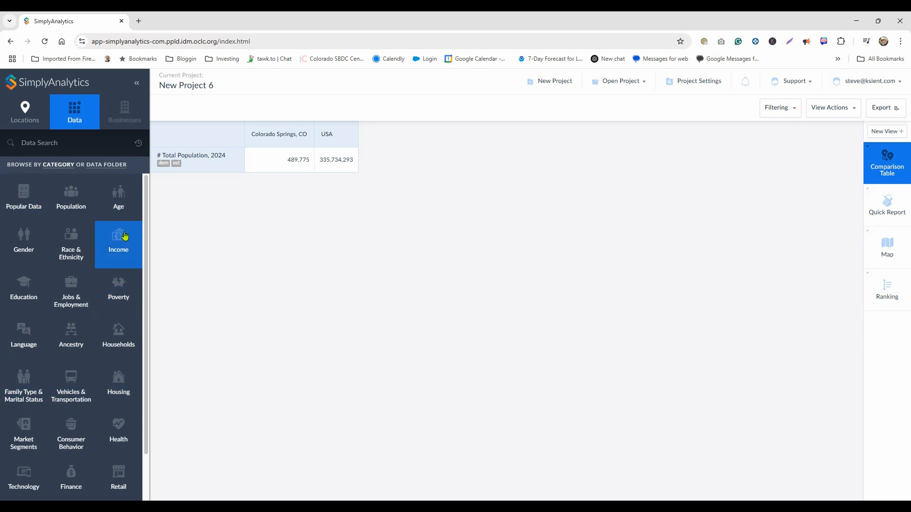
pyautogui.scroll(-2, 147, 329)
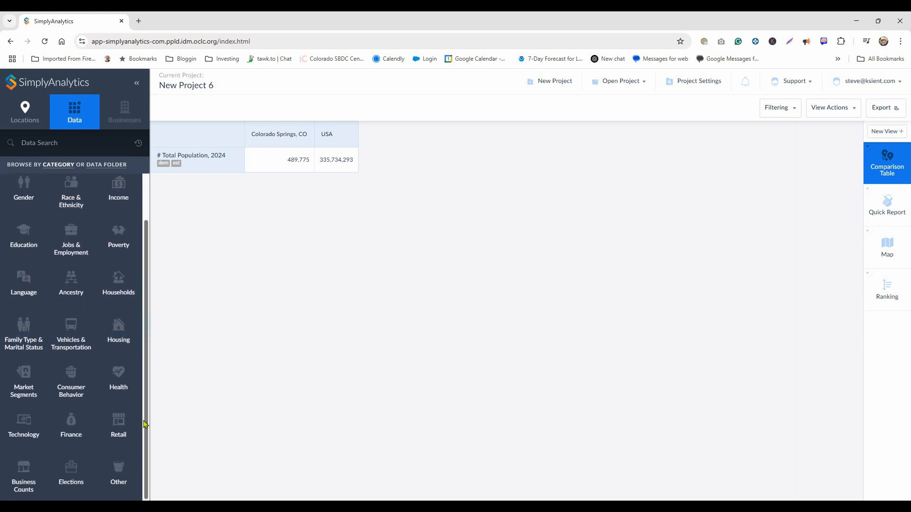
pyautogui.scroll(2, 146, 424)
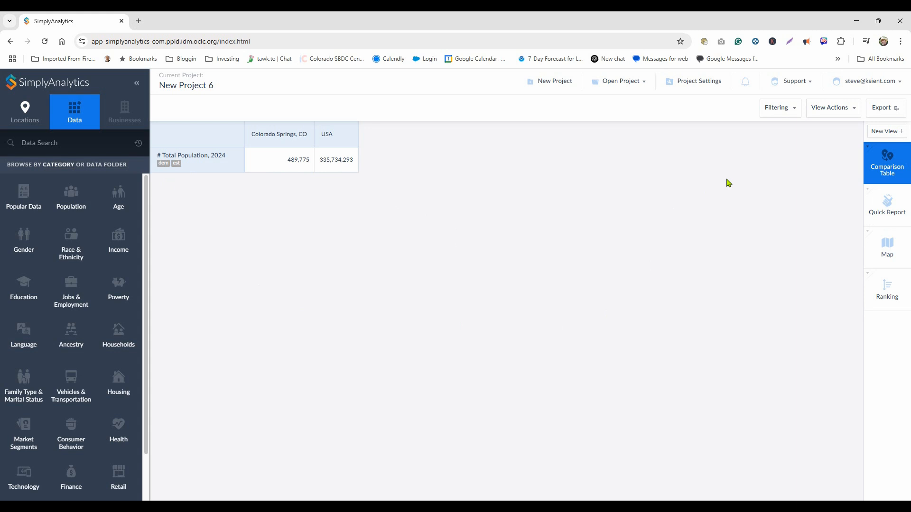
# - Start a new project with the city of Colorado Springs, CO as the location to analyze
pyautogui.click(554, 85)
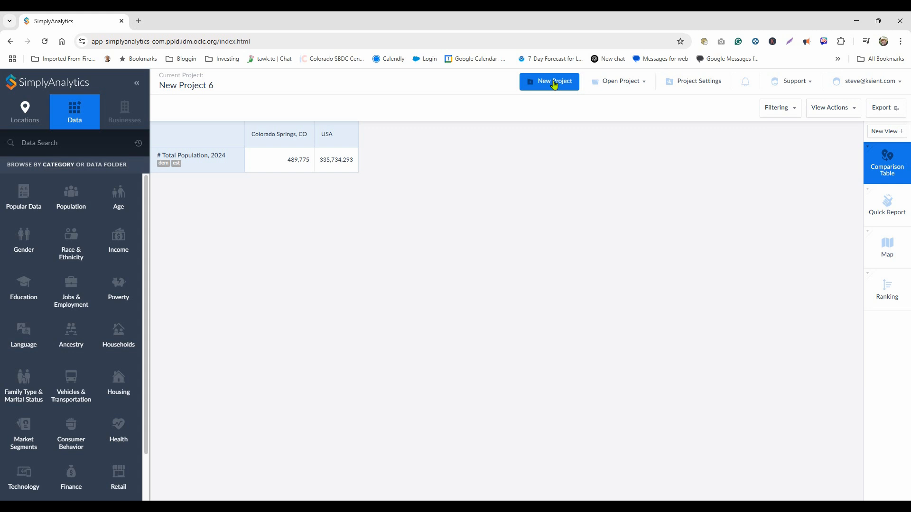
pyautogui.click(554, 84)
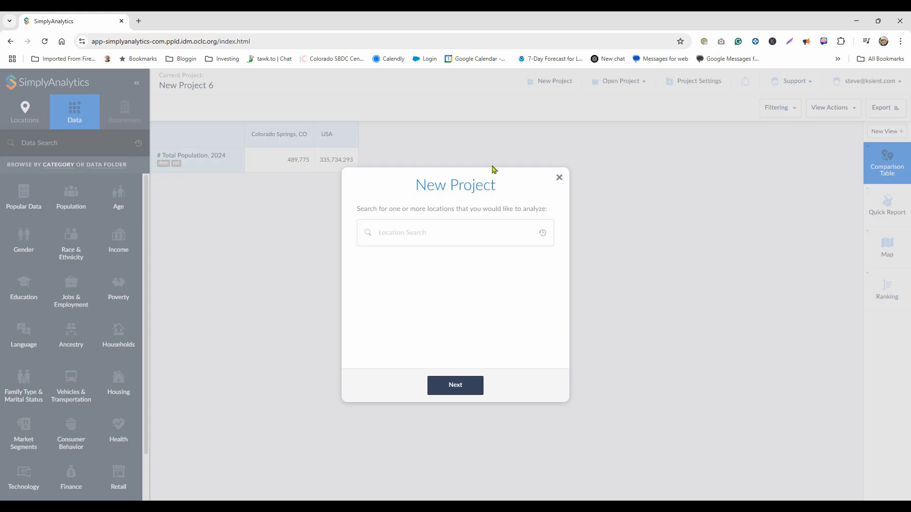
pyautogui.click(403, 235)
pyautogui.write('colo')
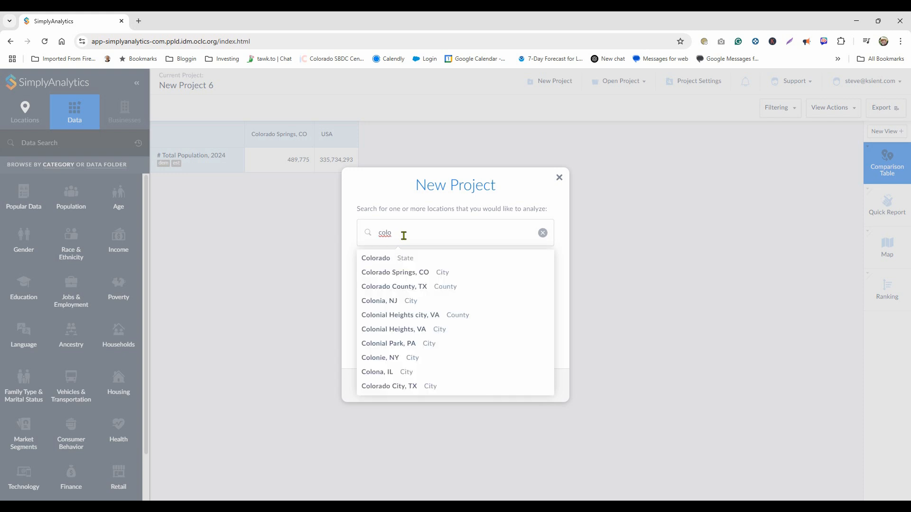
pyautogui.click(403, 272)
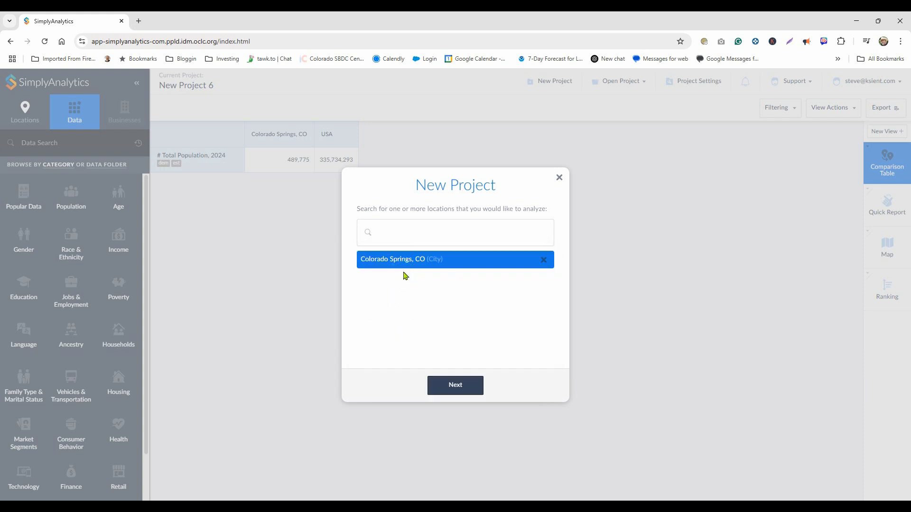
pyautogui.click(461, 392)
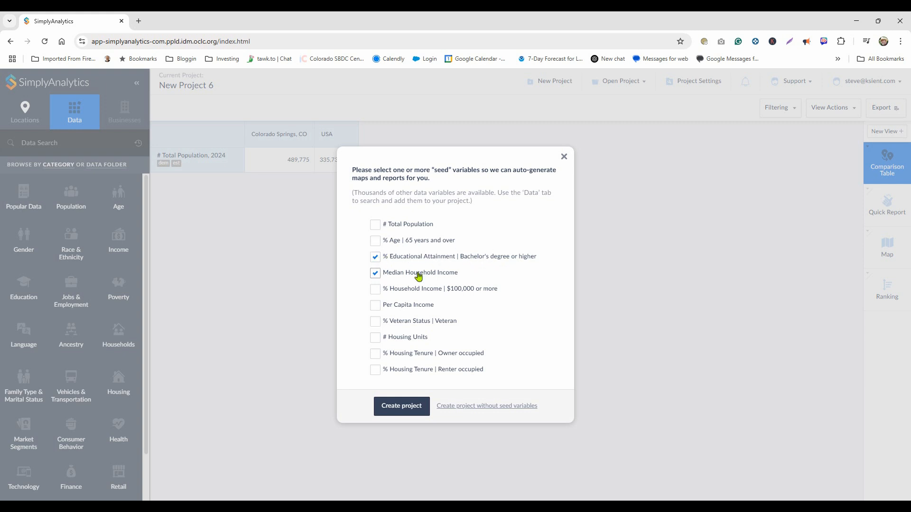
# - Create the project with # Total Population as the only seed variable, deselecting Median Household Income and Educational Attainment
pyautogui.click(375, 274)
pyautogui.click(375, 257)
pyautogui.click(374, 224)
pyautogui.click(408, 412)
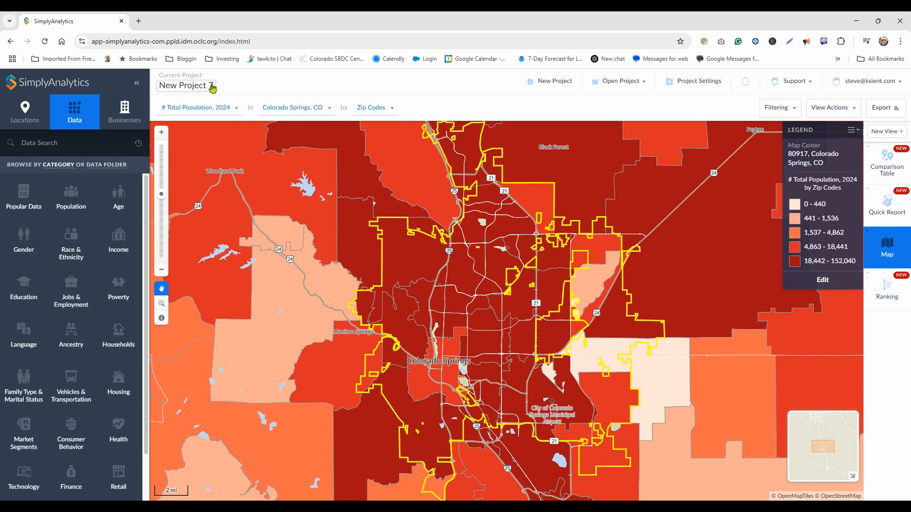
# - Rename the current project as Cleaning Company
pyautogui.click(211, 89)
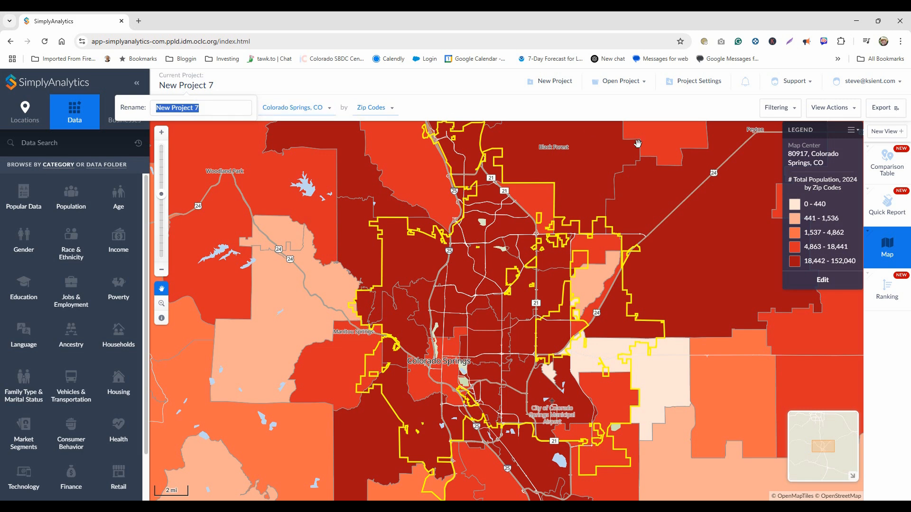
pyautogui.write('Cleaning Company')
pyautogui.click(286, 124)
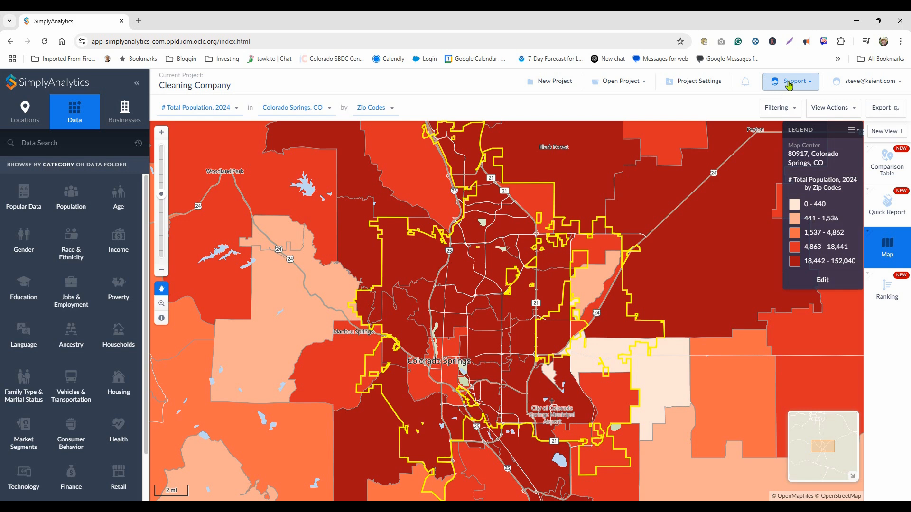
# - Open the data documentation and look through its data providers down to the Simmons Mosaic USA resources
pyautogui.click(789, 84)
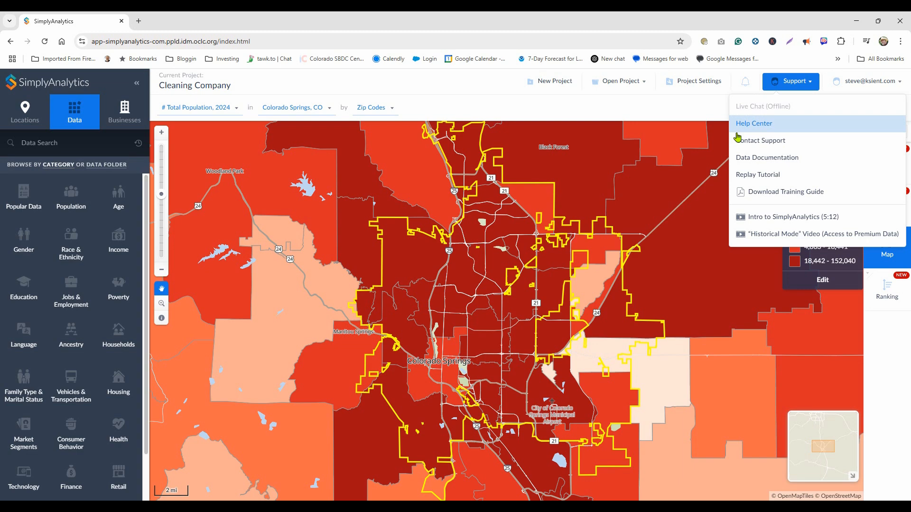
pyautogui.click(780, 164)
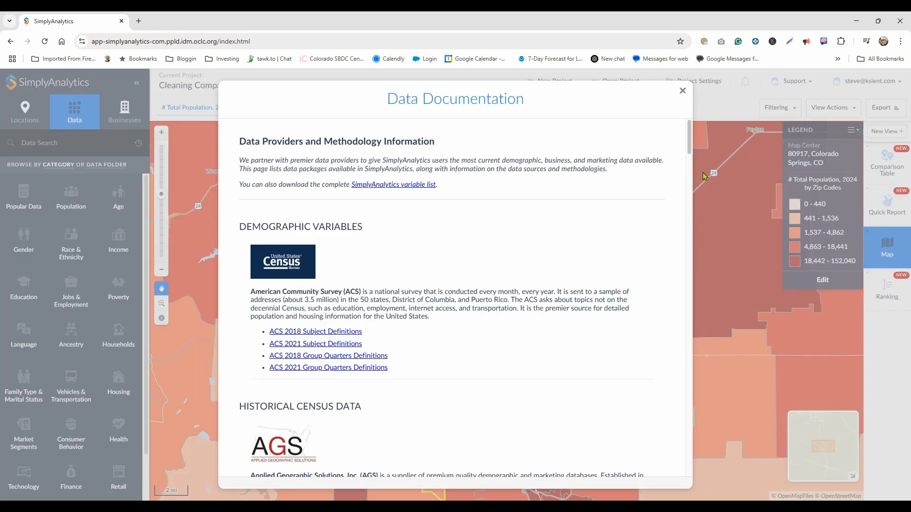
pyautogui.scroll(-20, 444, 183)
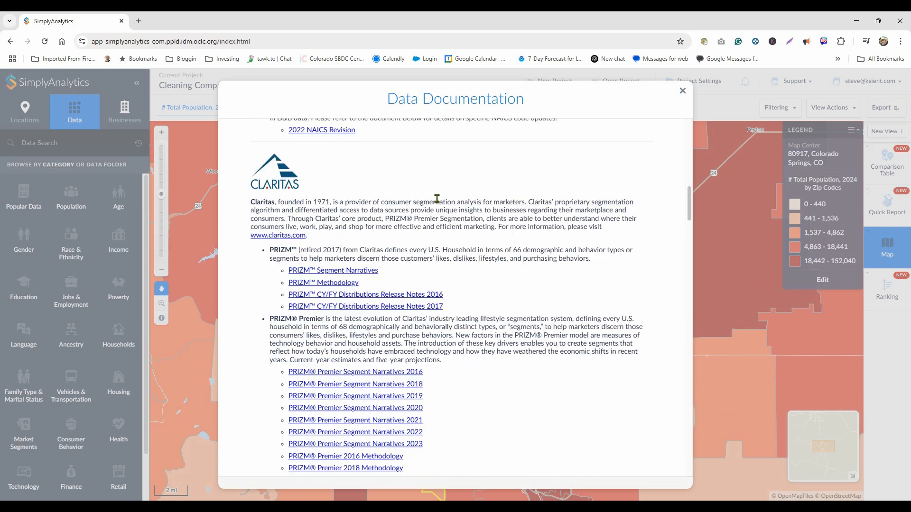
pyautogui.scroll(-20, 437, 199)
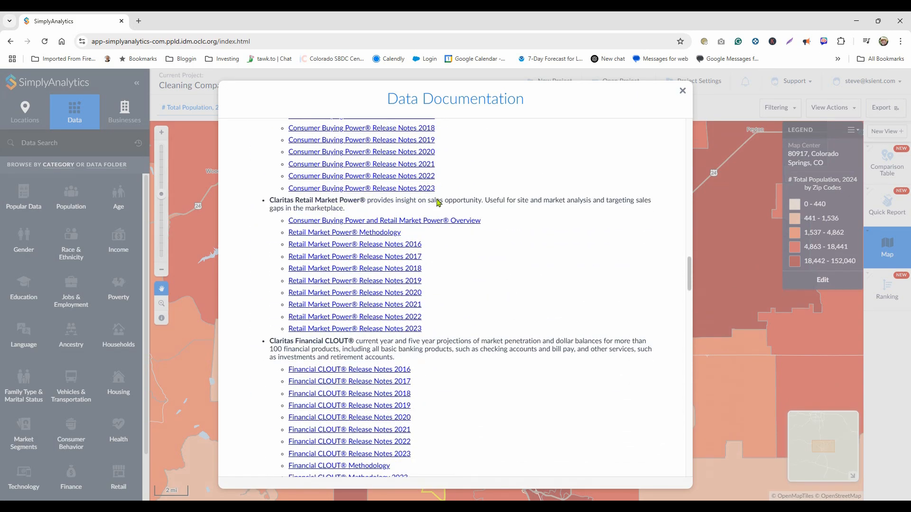
pyautogui.scroll(-20, 437, 203)
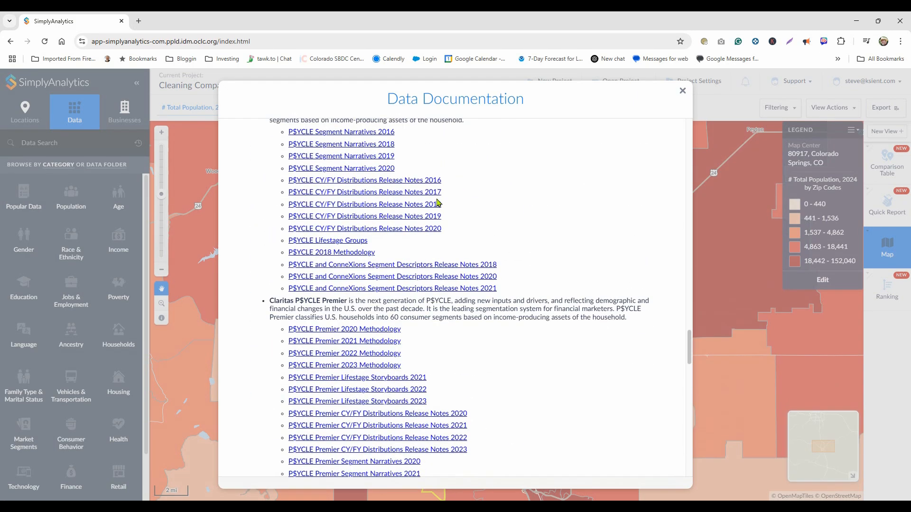
pyautogui.scroll(-7, 438, 201)
pyautogui.scroll(4, 457, 203)
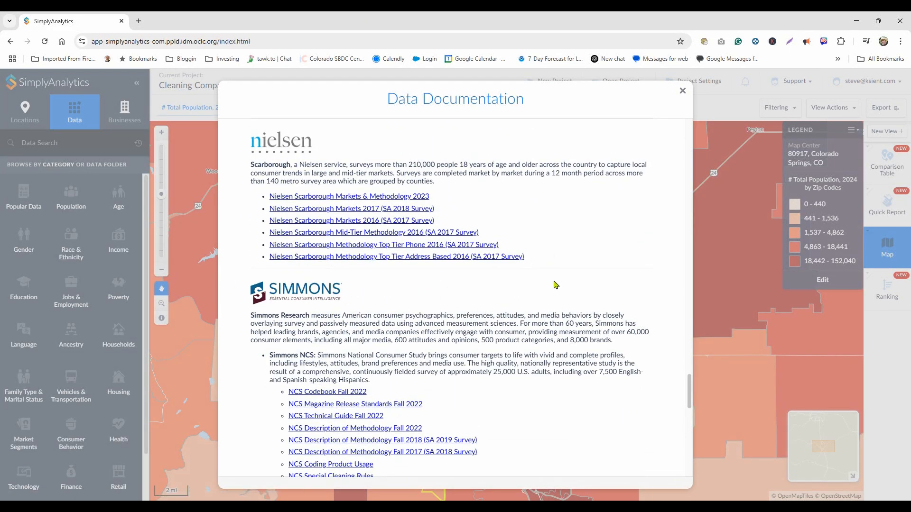
pyautogui.scroll(-6, 546, 299)
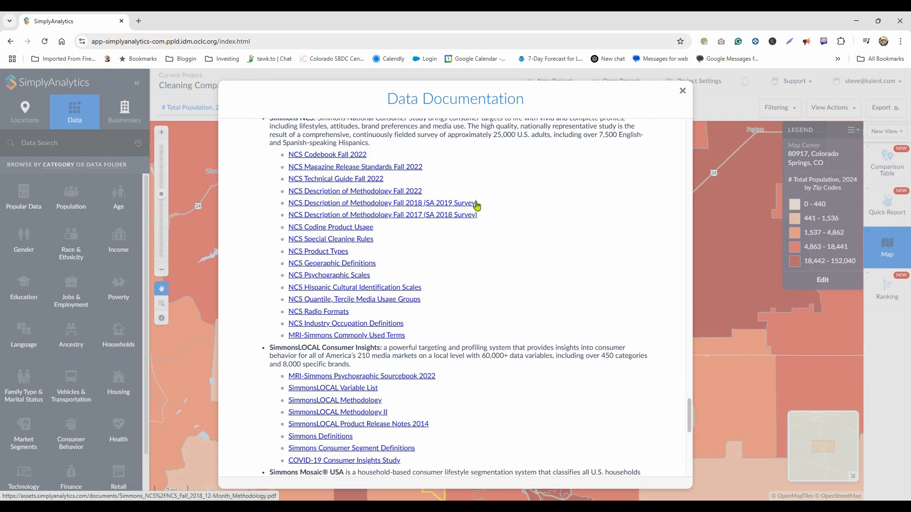
pyautogui.scroll(3, 474, 204)
pyautogui.scroll(-6, 476, 206)
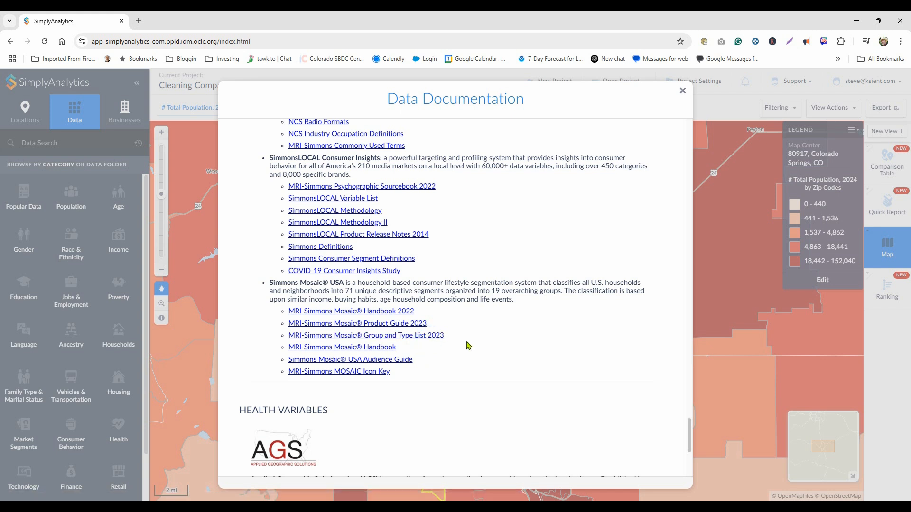
# - Open the MRI-Simmons Mosaic Group and Type List 2023 and review the group and type tables on pages 2 and 3
pyautogui.click(421, 337)
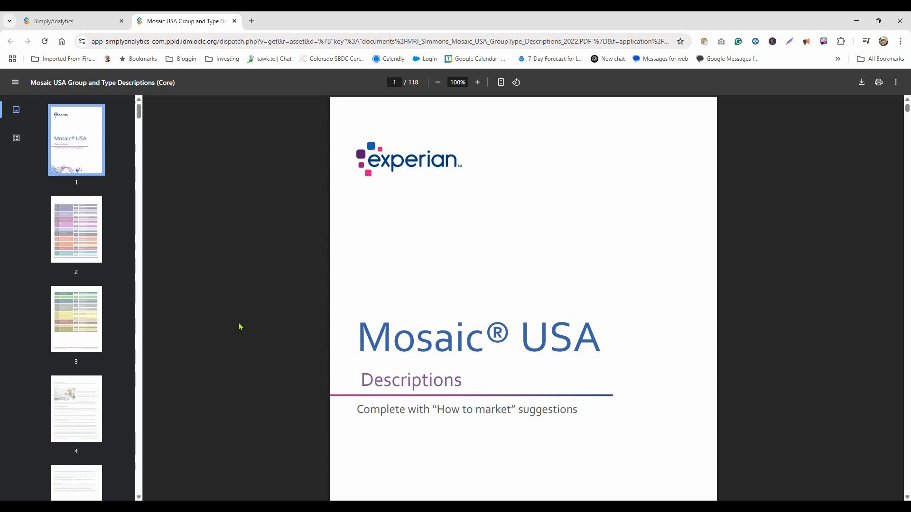
pyautogui.click(71, 230)
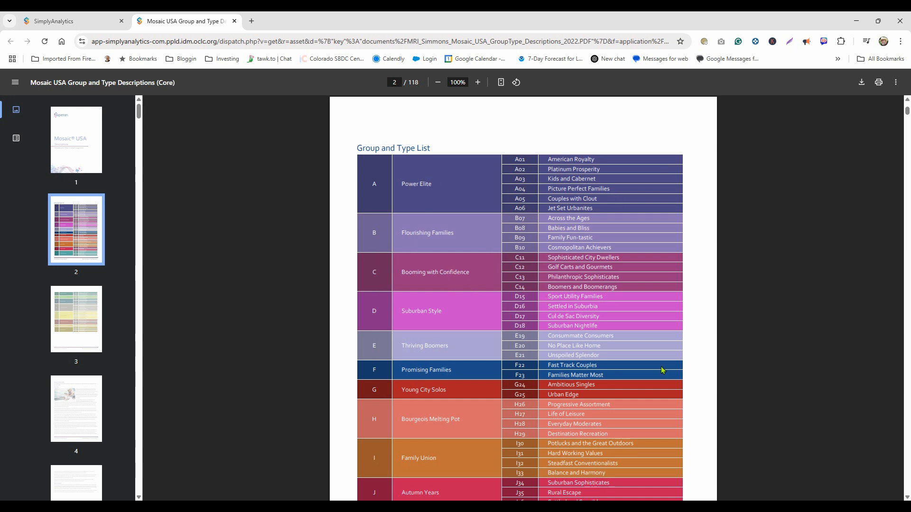
pyautogui.scroll(-1, 472, 348)
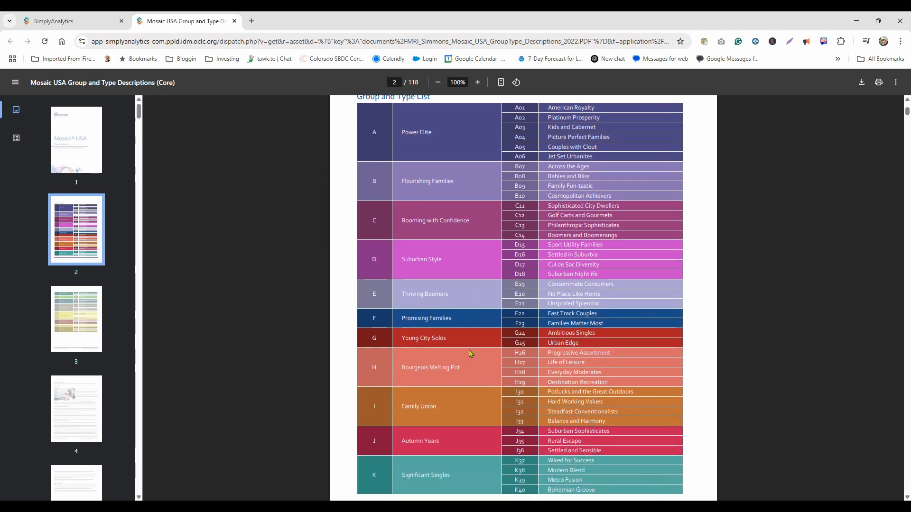
pyautogui.scroll(-2, 470, 350)
pyautogui.scroll(-3, 473, 347)
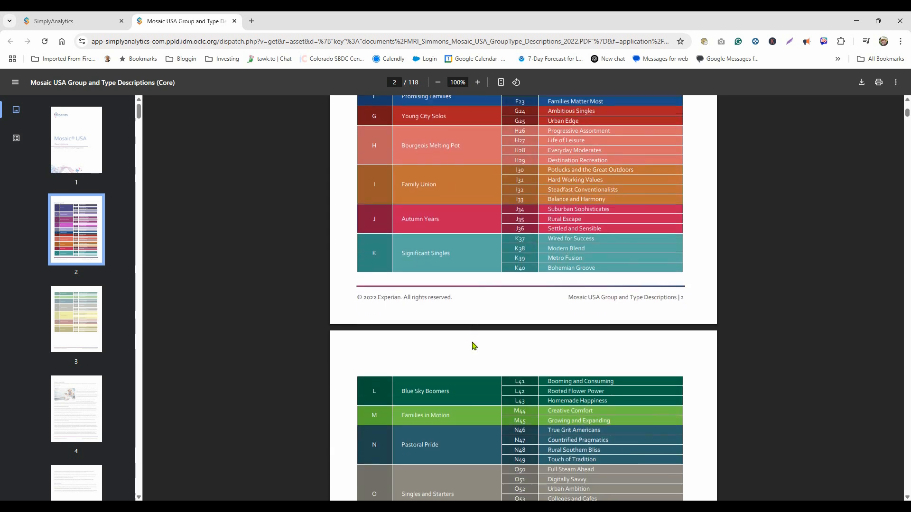
pyautogui.scroll(-6, 476, 322)
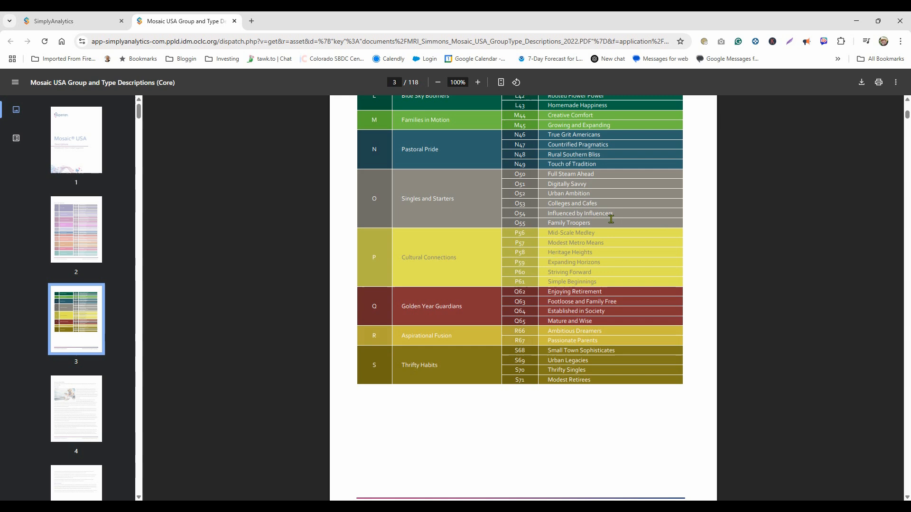
# - Read the Group A: Power Elite overview on page 4 through its How to market section on page 5
pyautogui.click(73, 414)
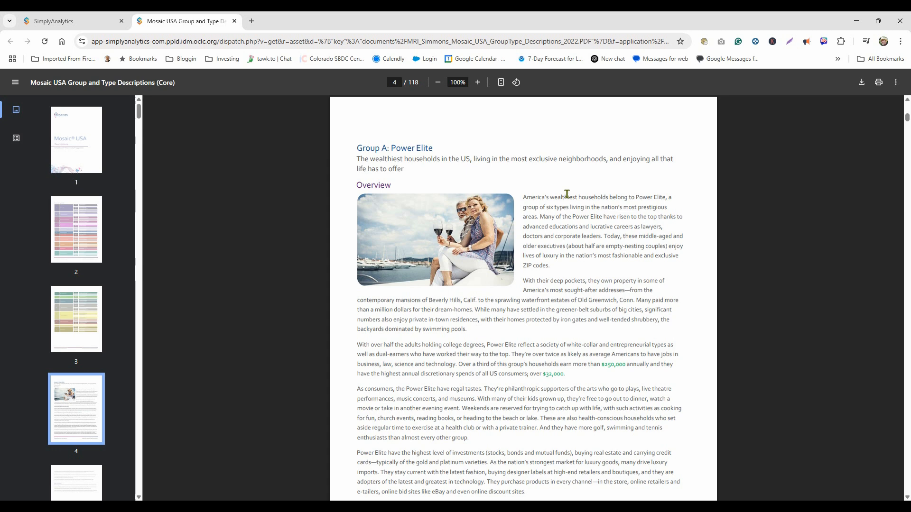
pyautogui.scroll(-2, 580, 259)
pyautogui.scroll(-2, 579, 258)
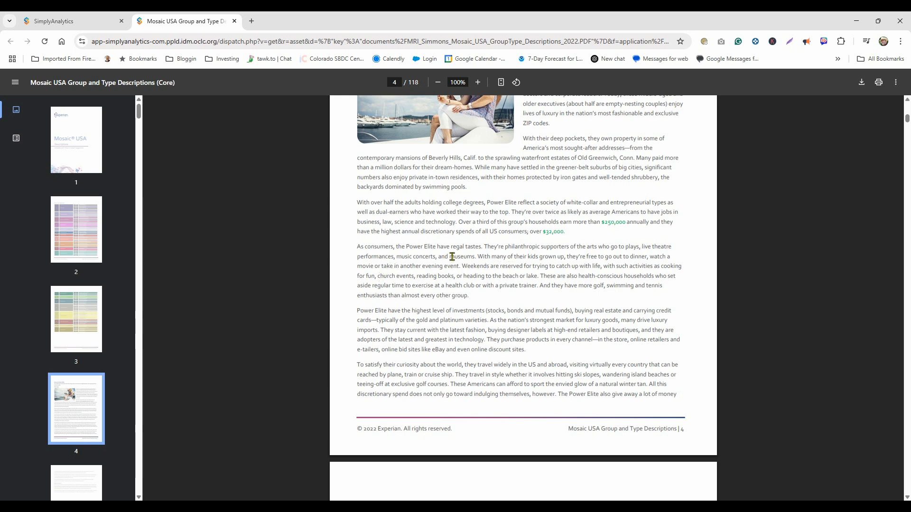
pyautogui.moveTo(449, 257); pyautogui.dragTo(473, 258)
pyautogui.moveTo(419, 276); pyautogui.dragTo(453, 277)
pyautogui.click(507, 277)
pyautogui.scroll(-5, 457, 293)
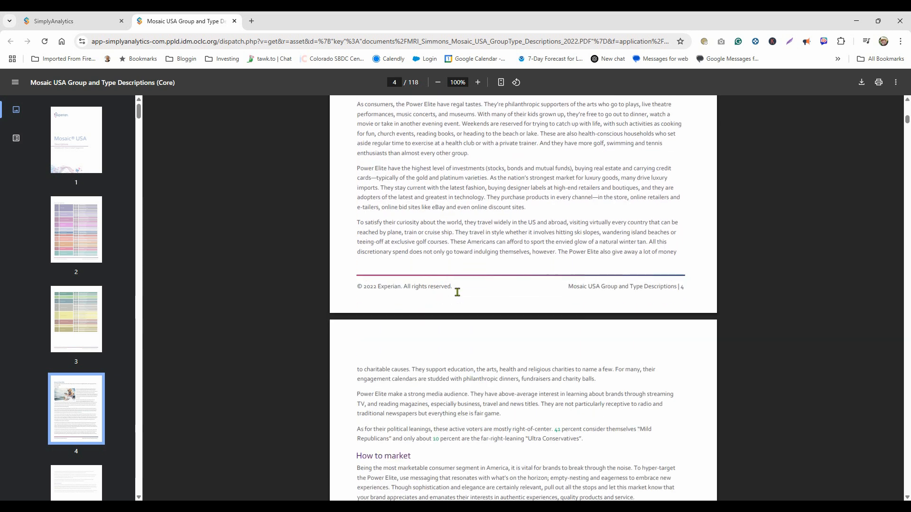
pyautogui.scroll(-2, 459, 296)
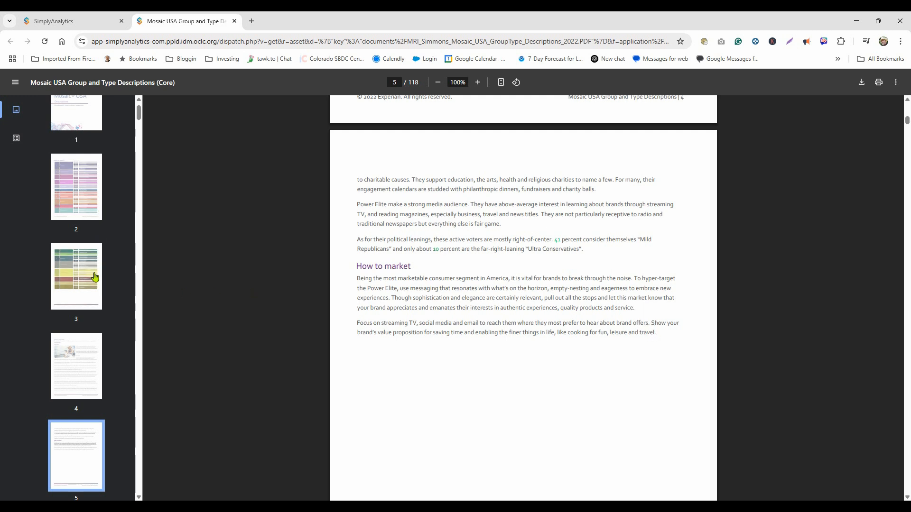
# - Go to the Group K: Significant Singles overview on page 23 of the Mosaic document
pyautogui.scroll(-8, 95, 256)
pyautogui.scroll(-18, 90, 282)
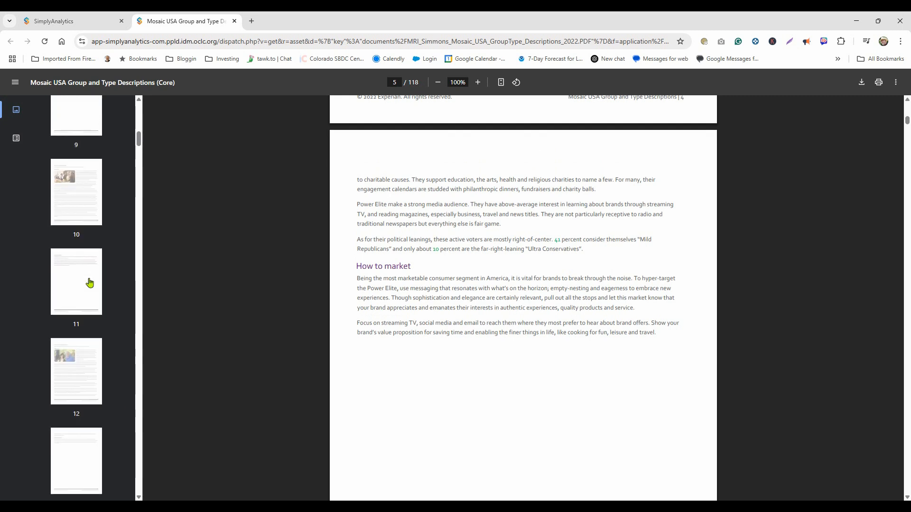
pyautogui.scroll(-12, 90, 283)
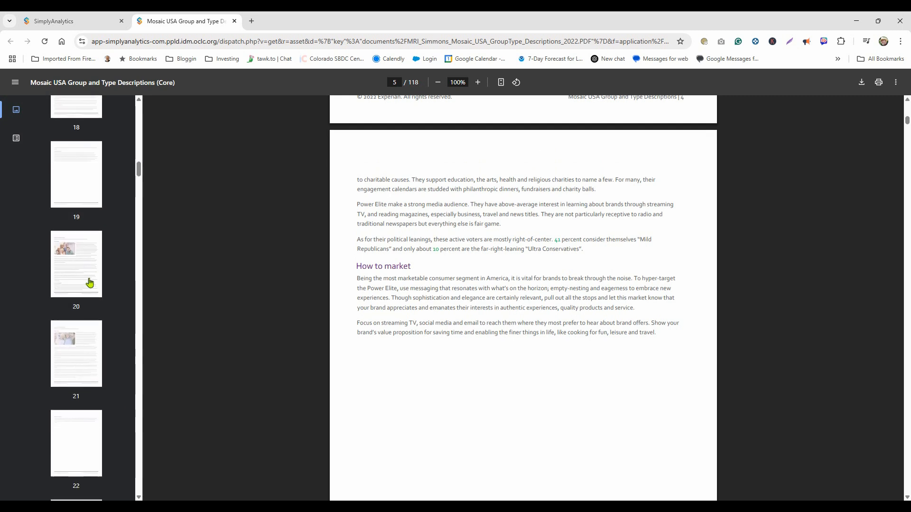
pyautogui.click(79, 267)
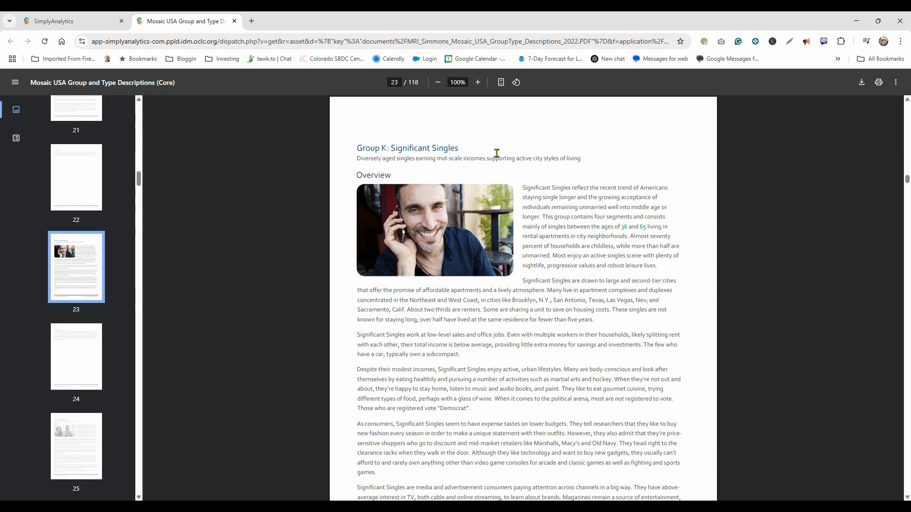
# - View the Type K37: Wired for Success description on page 81, and read Type K38: Modern Blend on page 82
pyautogui.moveTo(140, 180); pyautogui.dragTo(123, 371)
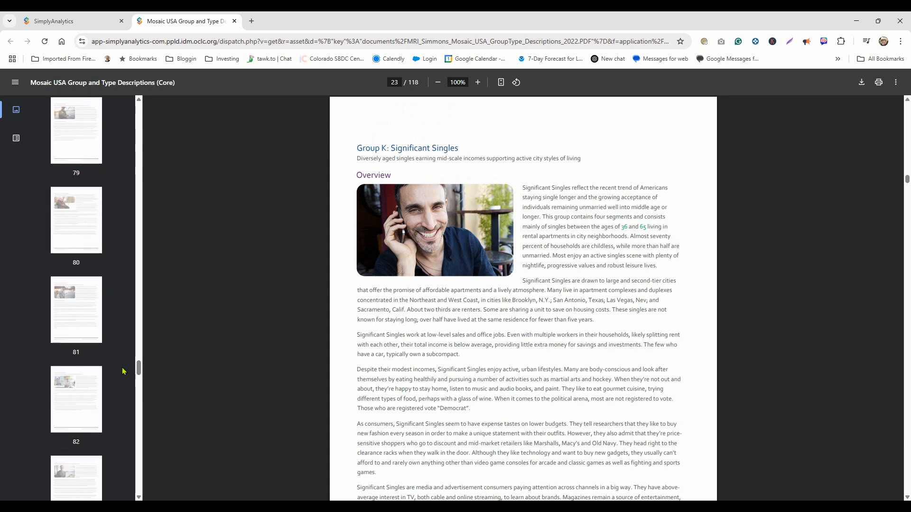
pyautogui.click(76, 325)
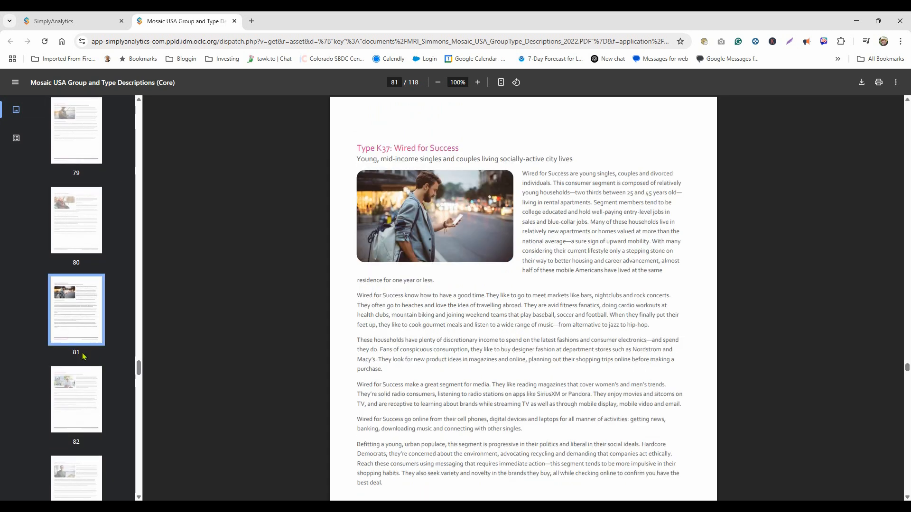
pyautogui.click(68, 377)
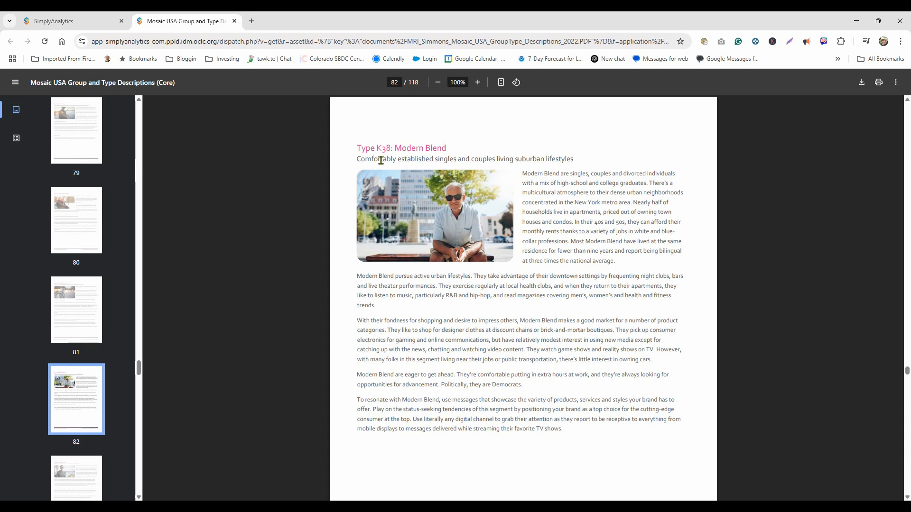
pyautogui.scroll(-3, 575, 223)
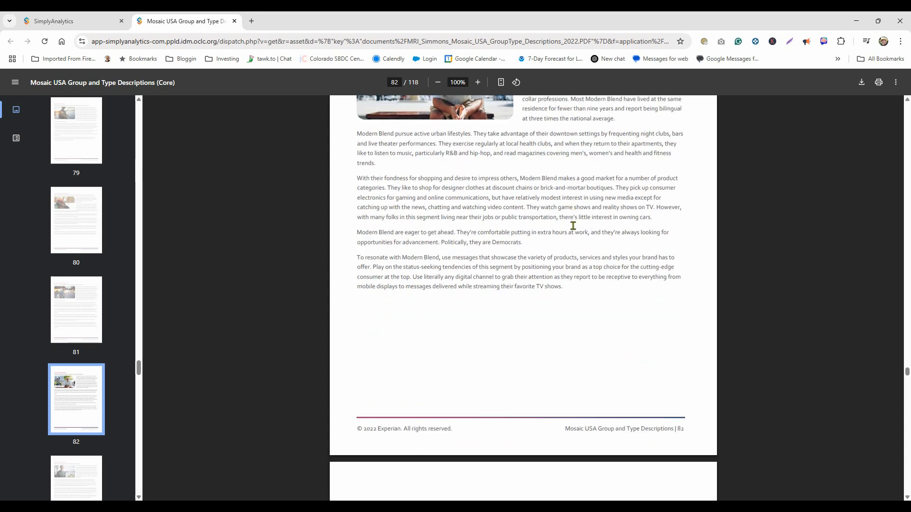
# - Read the Type K39: Metro Fusion description on page 83 and highlight the type name in its heading
pyautogui.scroll(-6, 573, 224)
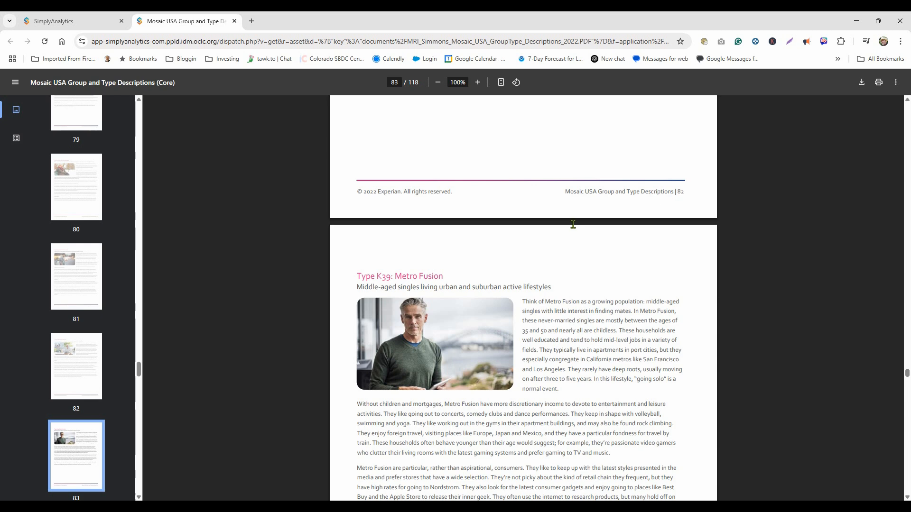
pyautogui.scroll(-2, 573, 224)
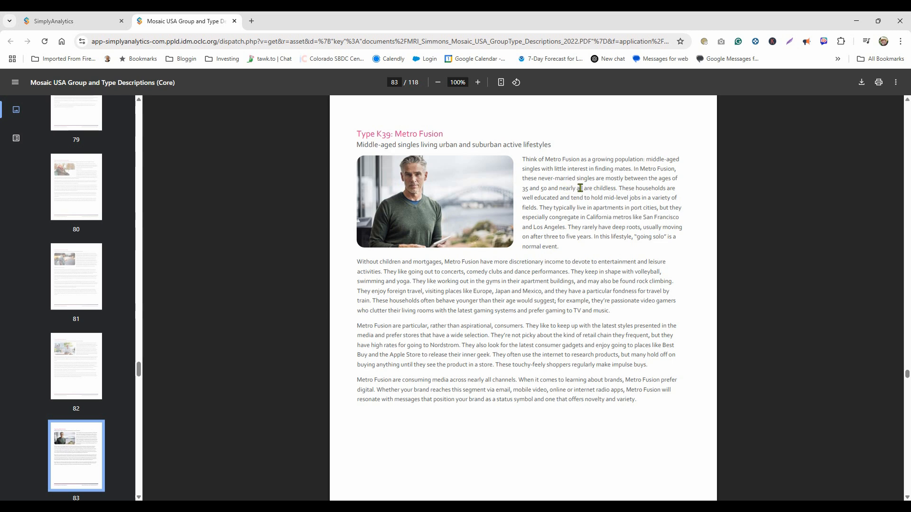
pyautogui.click(396, 134)
pyautogui.moveTo(396, 135); pyautogui.dragTo(444, 135)
# - Return to SimplyAnalytics and open the MRI-Simmons Mosaic Handbook 2022 from the Data Documentation
pyautogui.click(85, 22)
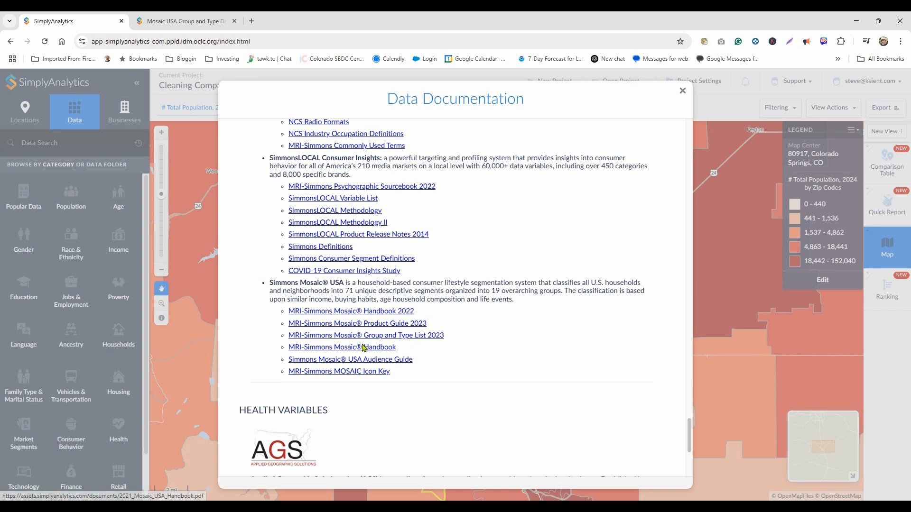
pyautogui.click(369, 313)
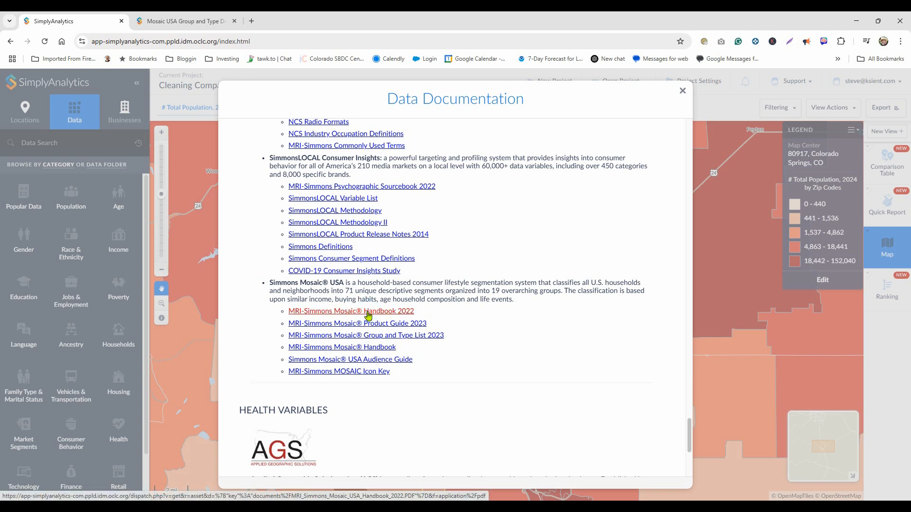
pyautogui.click(369, 312)
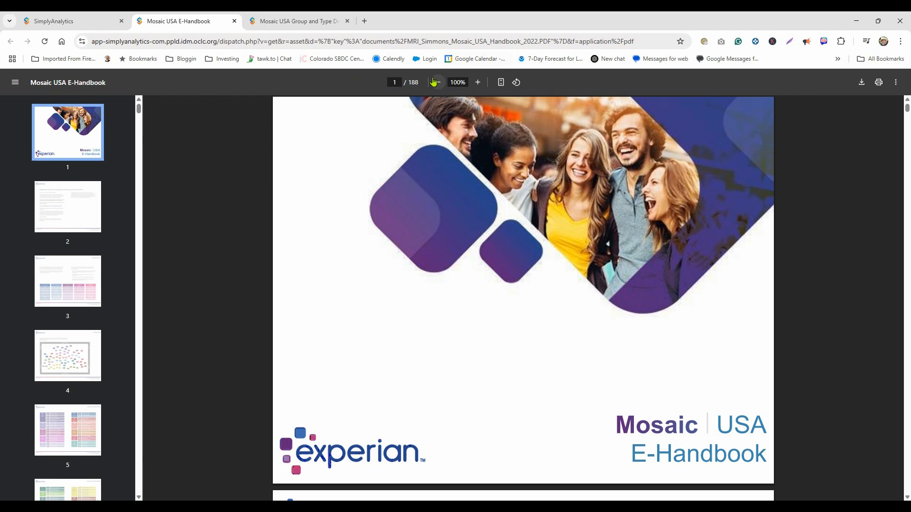
# - Review the Family Tree on page 4 and the Group and Type Table on page 5 of the handbook
pyautogui.click(59, 292)
pyautogui.scroll(-8, 345, 257)
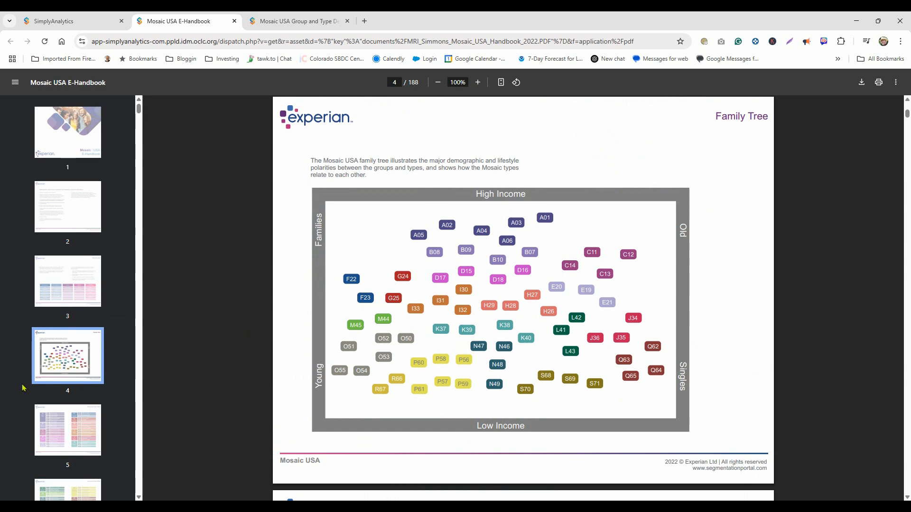
pyautogui.click(67, 429)
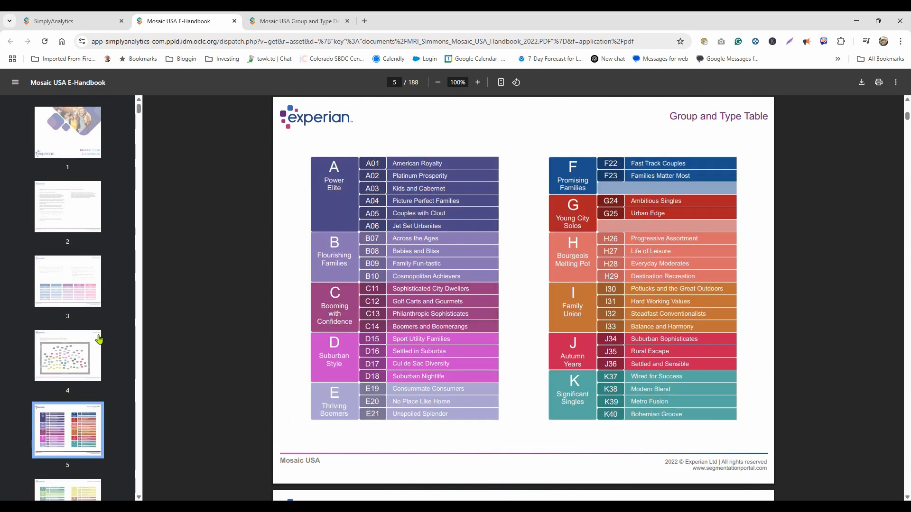
pyautogui.click(88, 351)
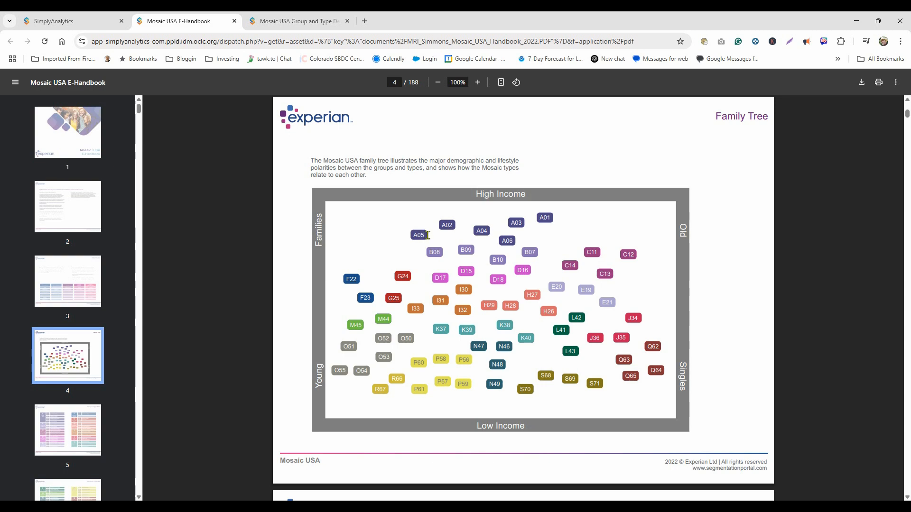
# - Skim the Group and Type Tables through page 6 and view the Group A: Power Elite profile on page 7
pyautogui.scroll(-4, 498, 289)
pyautogui.scroll(-12, 499, 292)
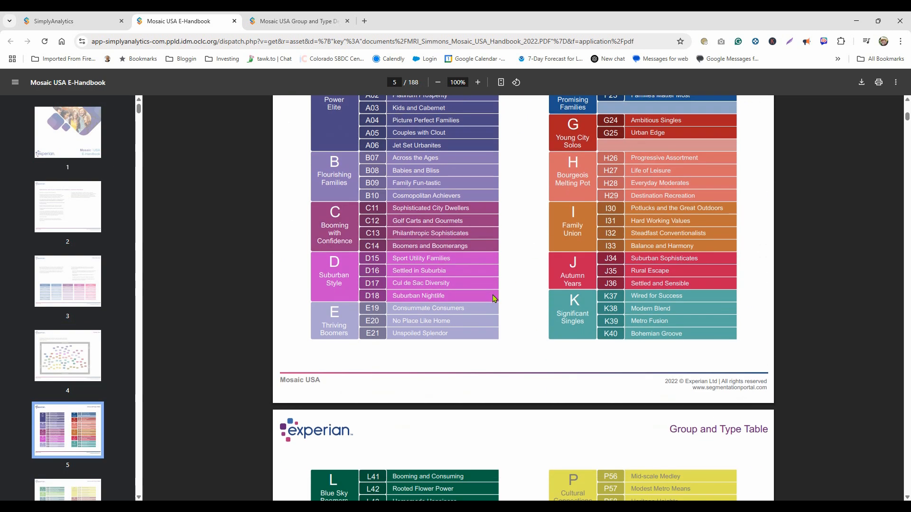
pyautogui.scroll(-3, 493, 295)
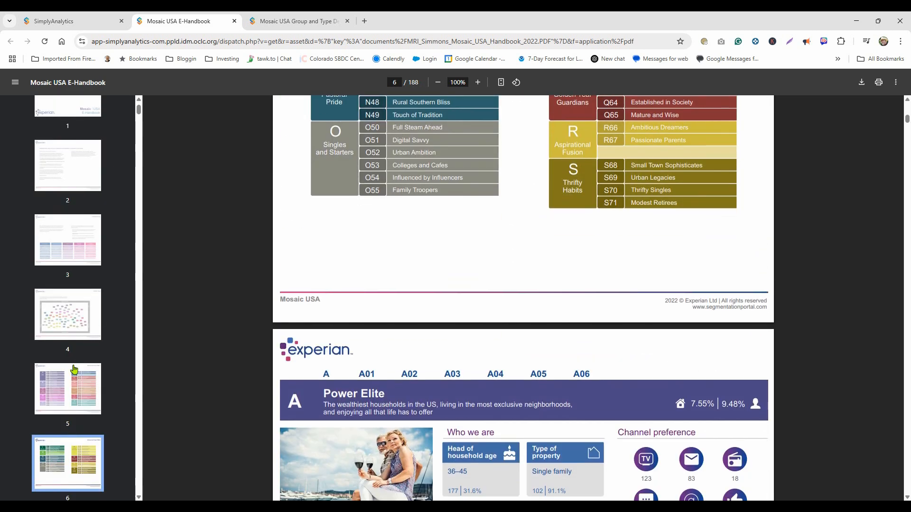
pyautogui.scroll(-6, 73, 372)
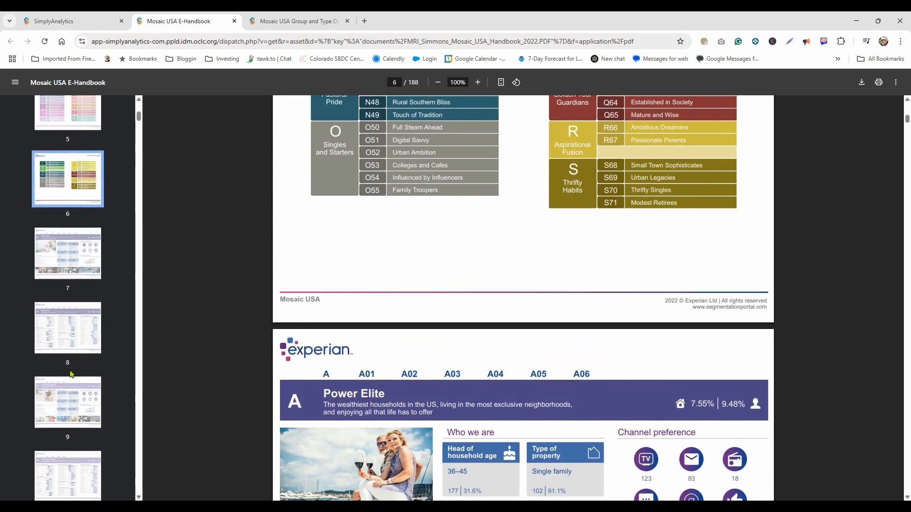
pyautogui.click(64, 259)
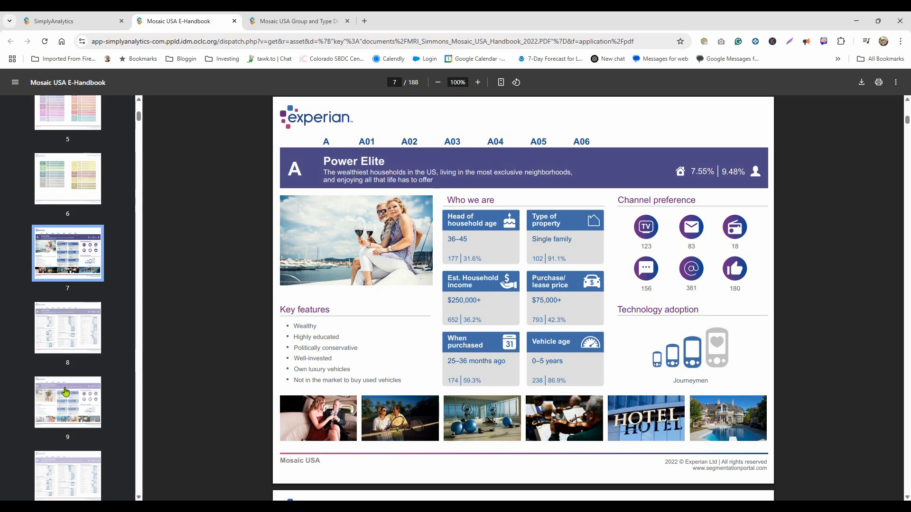
# - View the Group B: Flourishing Families profile on page 9 and its detailed statistics on page 10
pyautogui.click(71, 408)
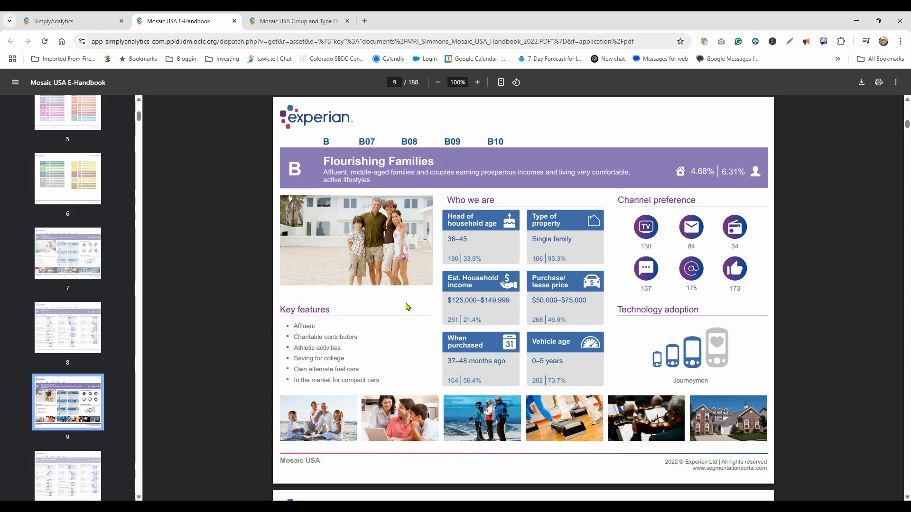
pyautogui.scroll(-5, 408, 304)
pyautogui.scroll(-3, 416, 304)
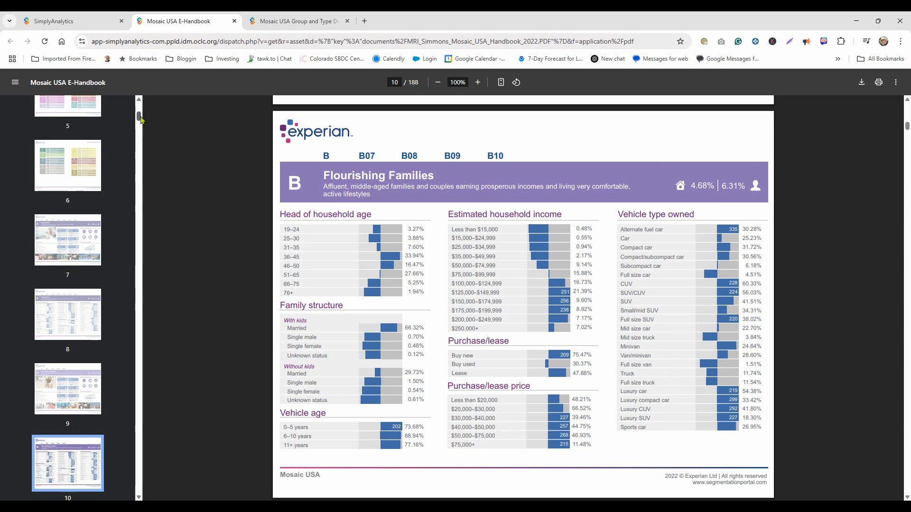
# - Go to the E19 Consummate Consumers profile on page 81 and examine its detailed statistics on page 82
pyautogui.moveTo(139, 114); pyautogui.dragTo(140, 371)
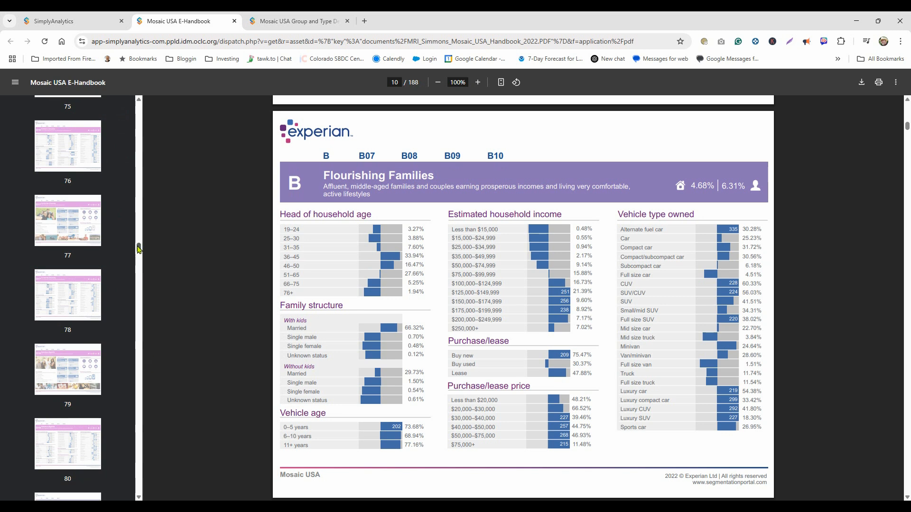
pyautogui.moveTo(137, 246); pyautogui.dragTo(139, 261)
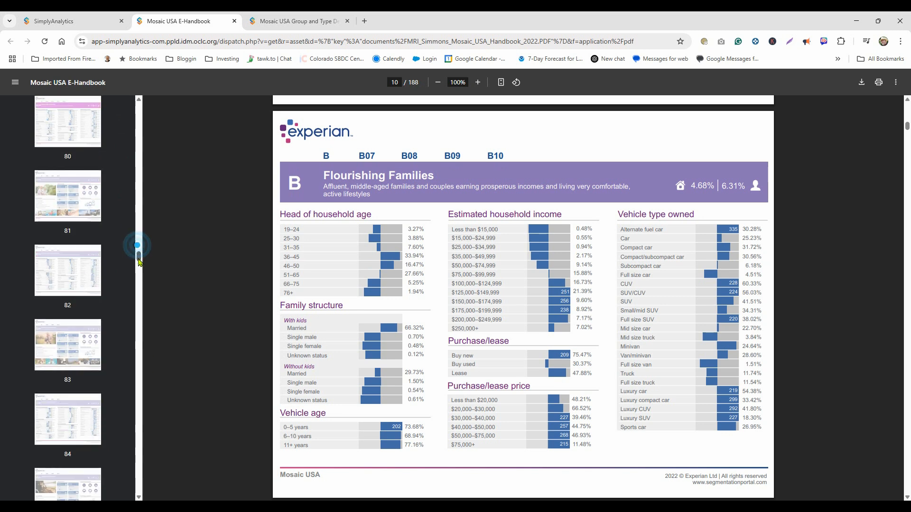
pyautogui.click(81, 202)
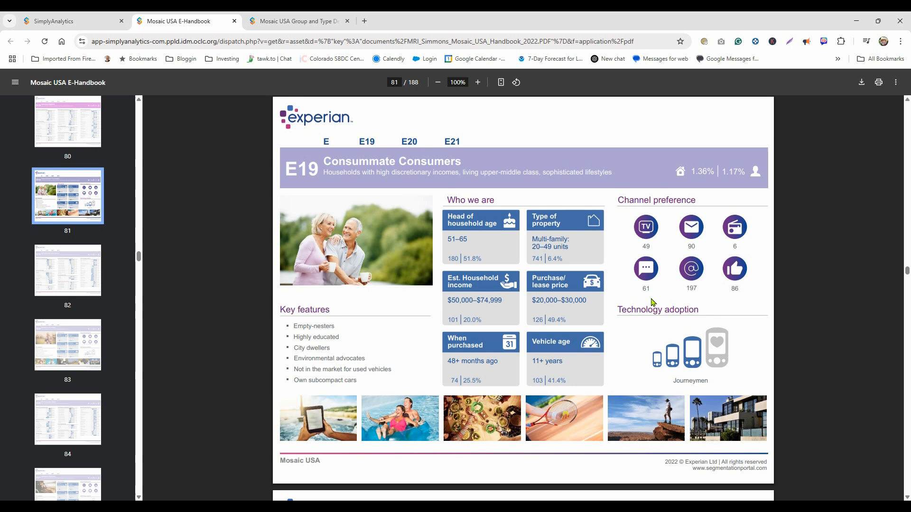
pyautogui.scroll(-2, 655, 294)
pyautogui.scroll(-3, 651, 305)
pyautogui.scroll(-4, 651, 304)
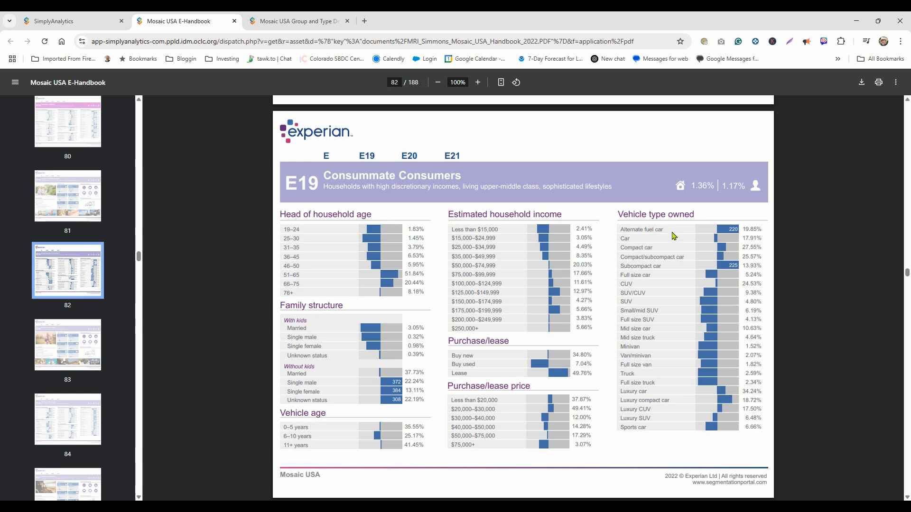
# - Return to SimplyAnalytics, close the Data Documentation, and search the data variables for Consummate Consumers
pyautogui.click(85, 26)
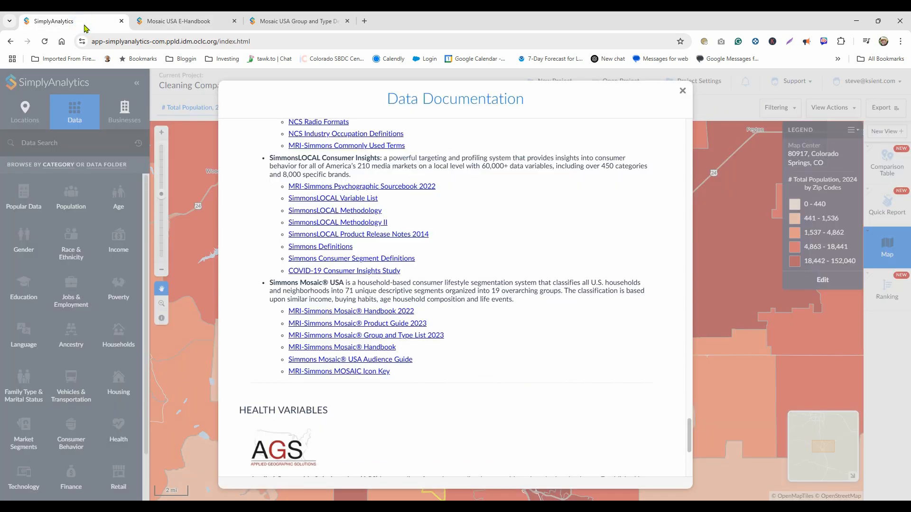
pyautogui.click(682, 92)
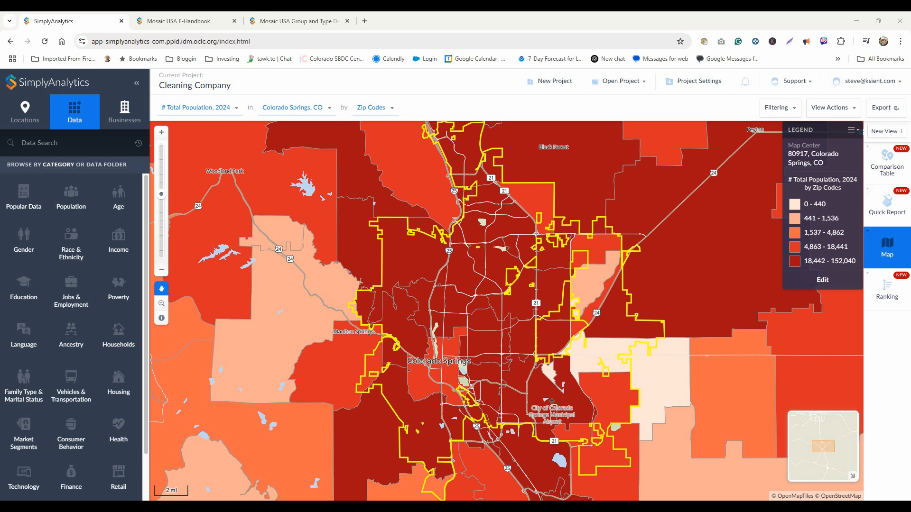
pyautogui.click(27, 142)
pyautogui.write('Consummate Consumers')
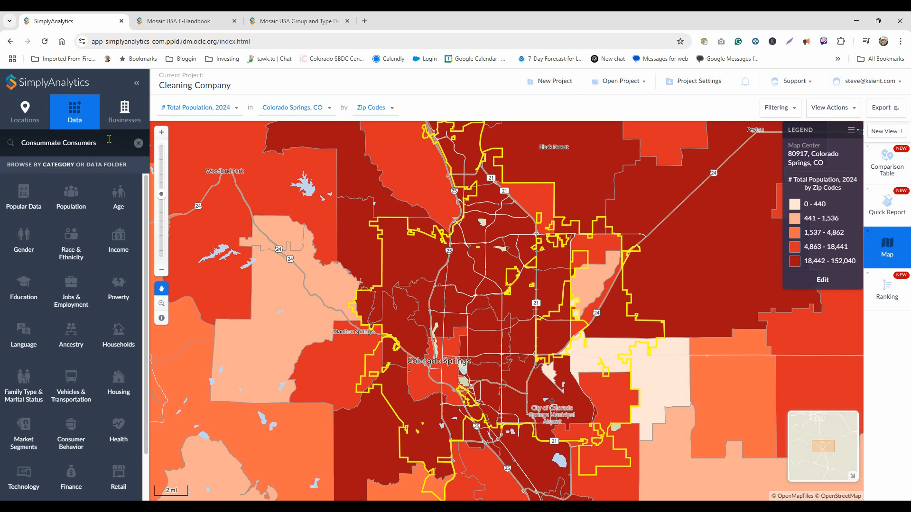
pyautogui.press('Return')
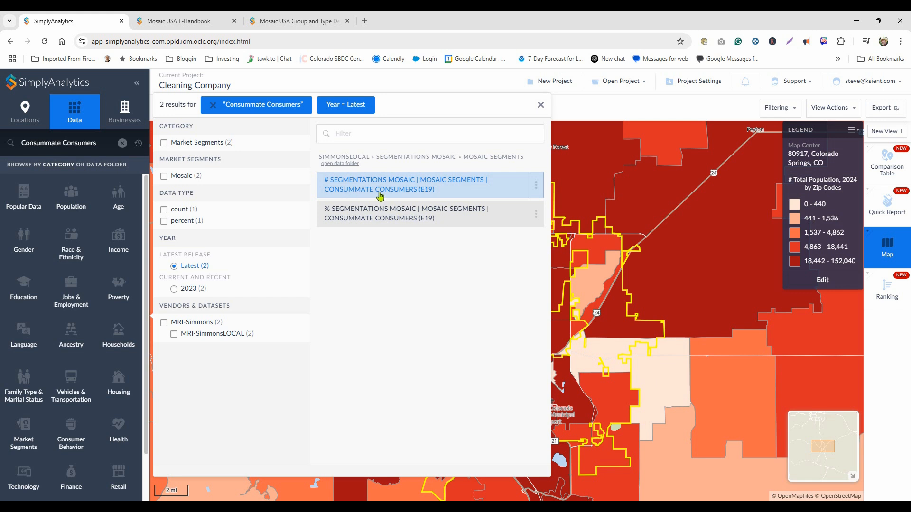
# - Add the # and % Mosaic segment variables for Consummate Consumers (E19), leaving the percentage variable mapped
pyautogui.click(509, 191)
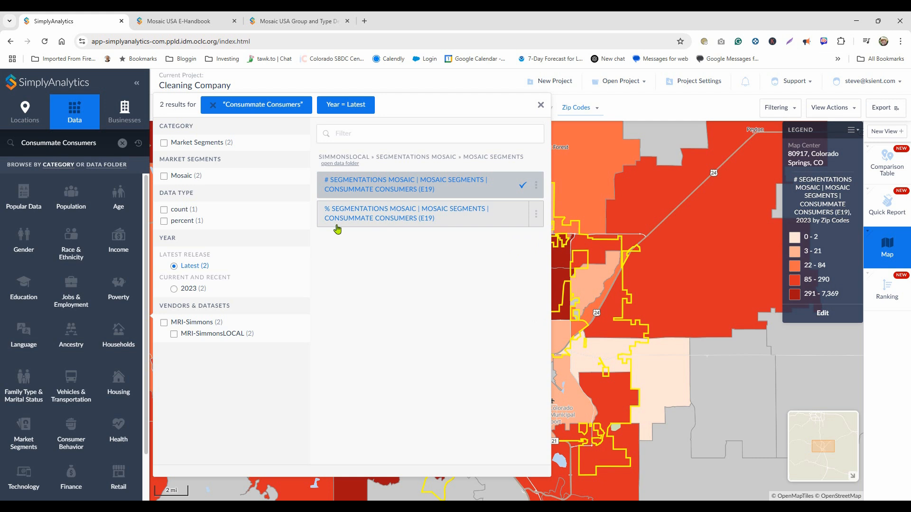
pyautogui.click(518, 221)
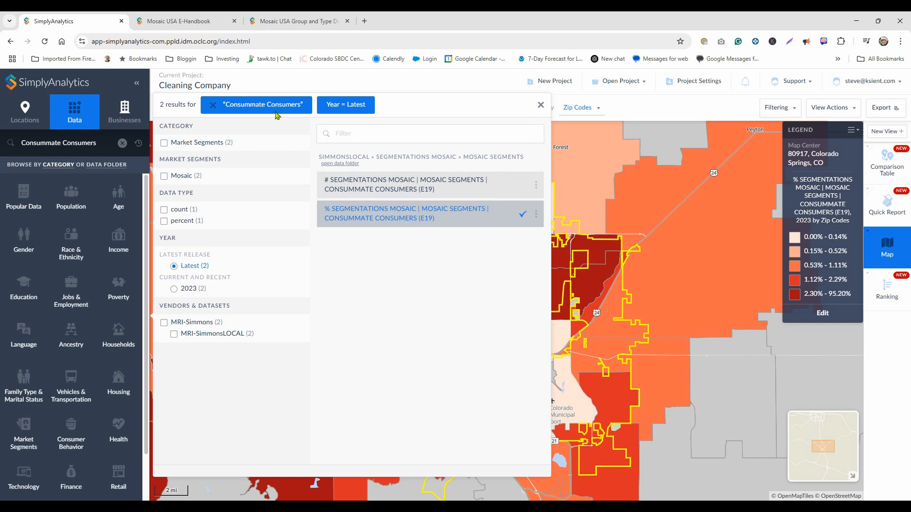
pyautogui.click(541, 105)
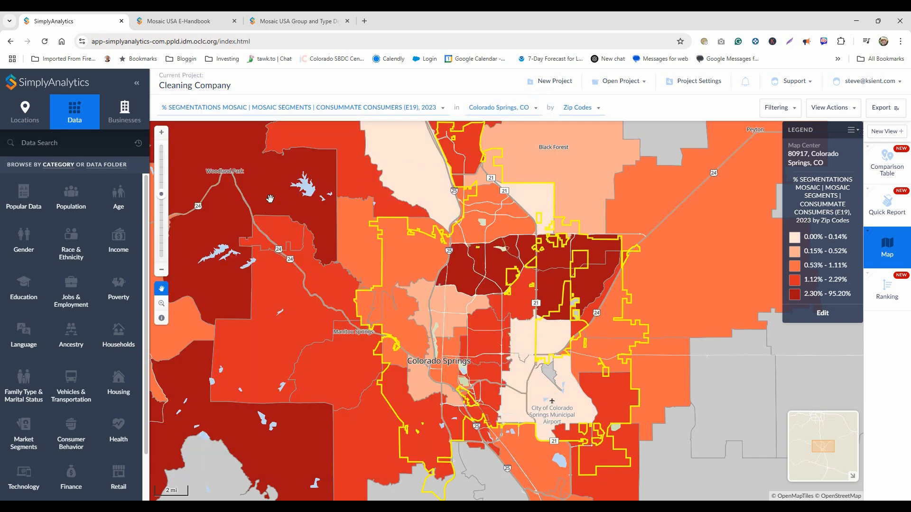
# - Compare the Consummate Consumers (E19) count map with the percentage map by switching the mapped variable to # and back to %
pyautogui.click(371, 110)
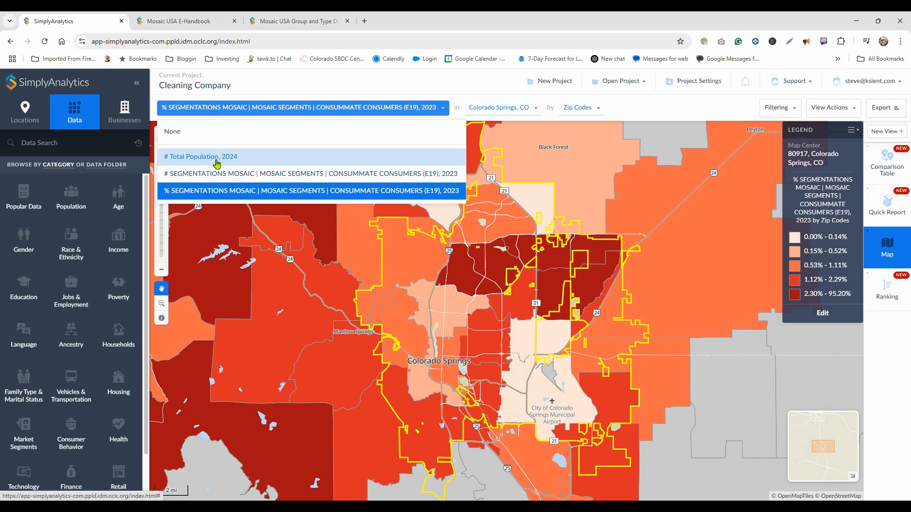
pyautogui.click(264, 174)
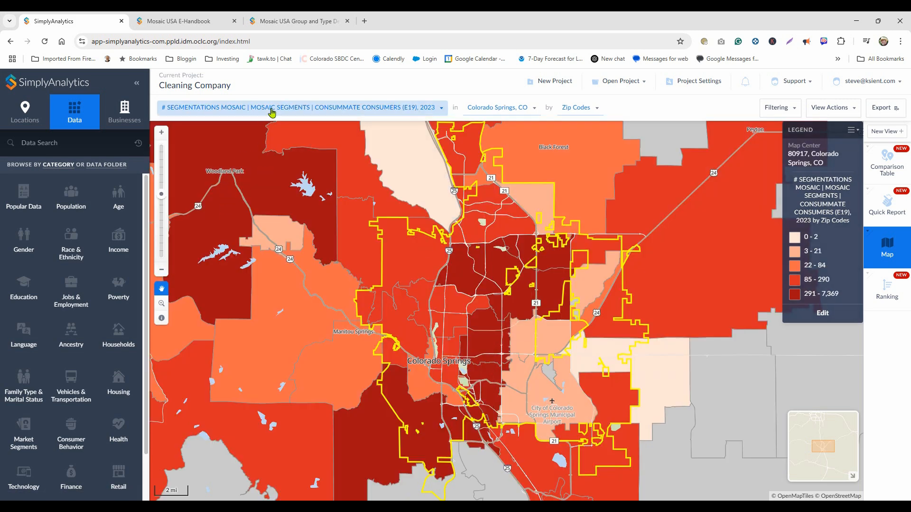
pyautogui.click(270, 109)
pyautogui.click(260, 190)
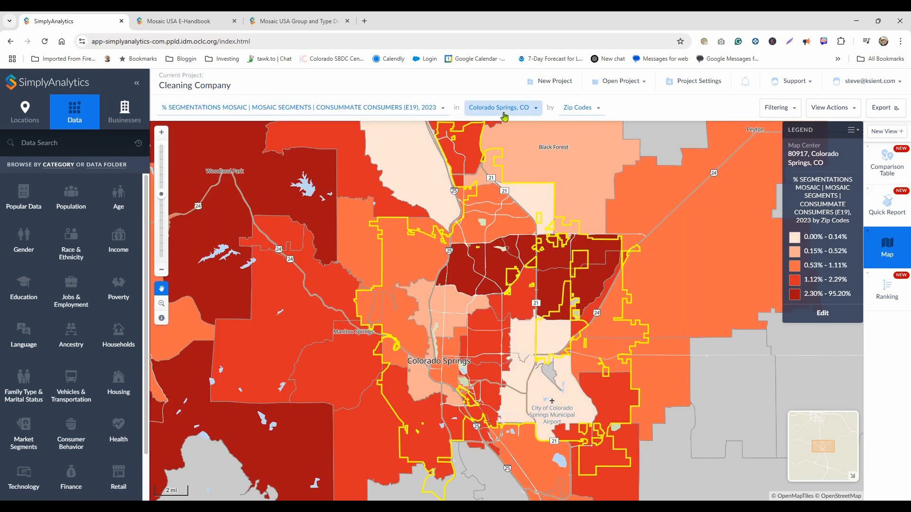
# - Break the Colorado Springs, CO map down by Block Groups
pyautogui.click(504, 116)
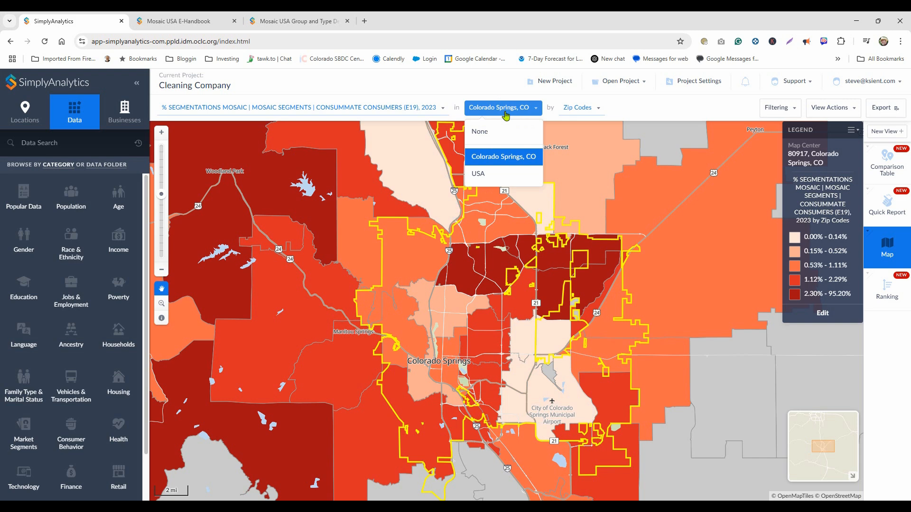
pyautogui.click(580, 110)
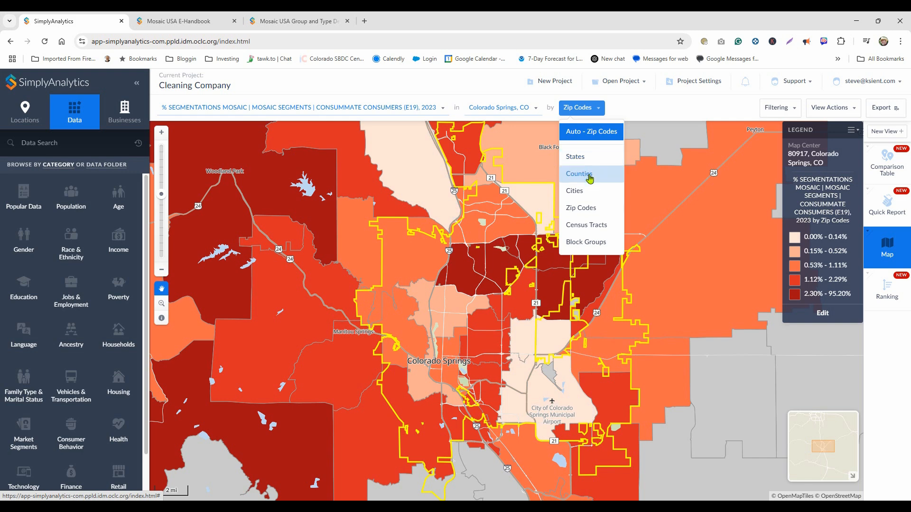
pyautogui.click(590, 245)
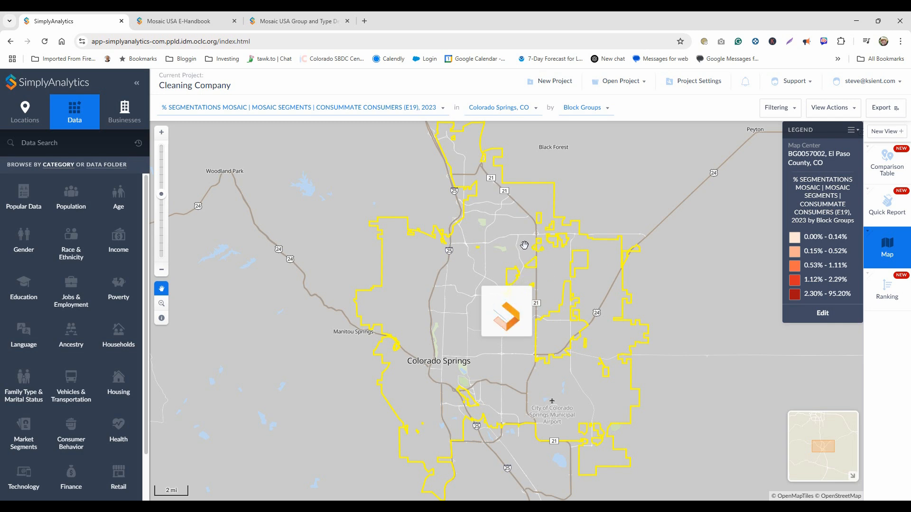
# - Examine the darkest-shaded block group around the park west of N Union Blvd at street level
pyautogui.scroll(3, 525, 244)
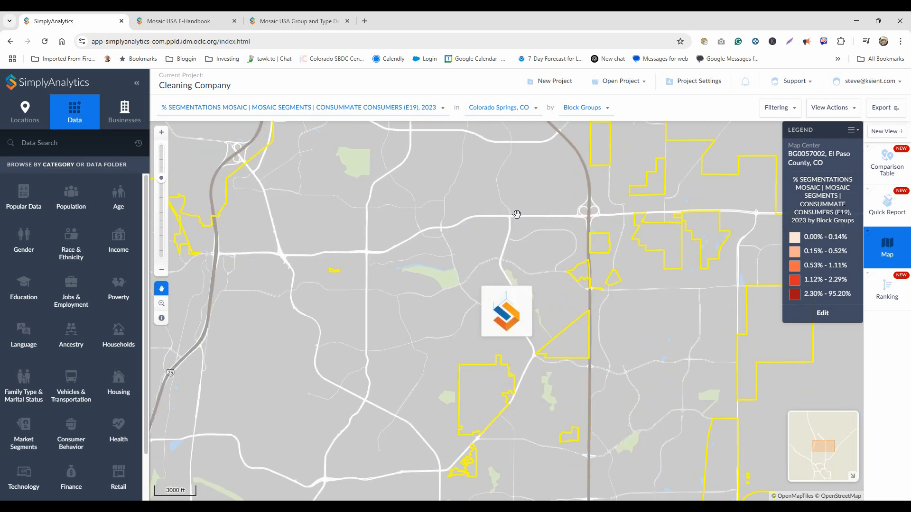
pyautogui.moveTo(561, 245); pyautogui.dragTo(628, 375)
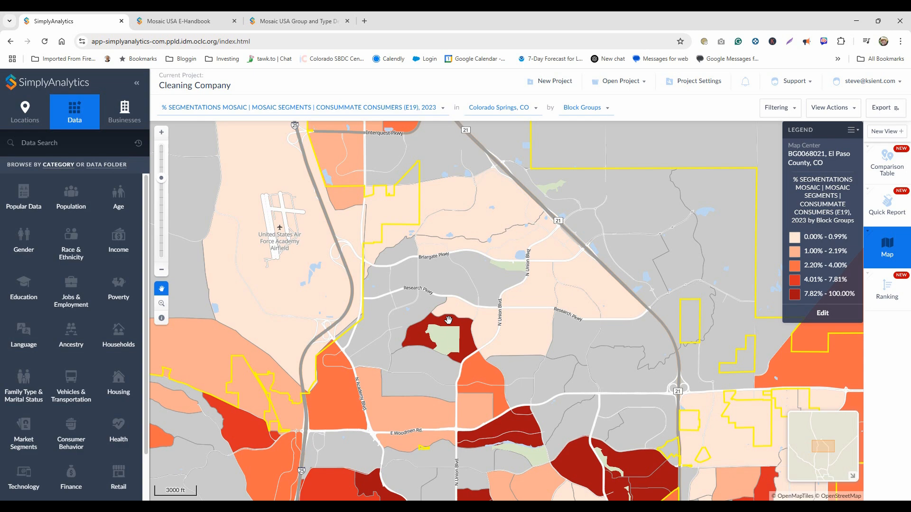
pyautogui.scroll(1, 450, 349)
pyautogui.scroll(1, 450, 349)
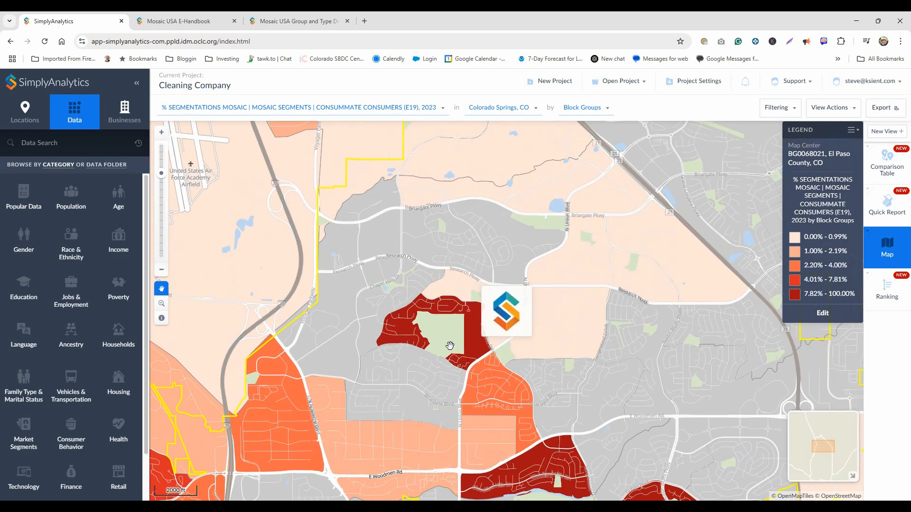
pyautogui.scroll(1, 448, 336)
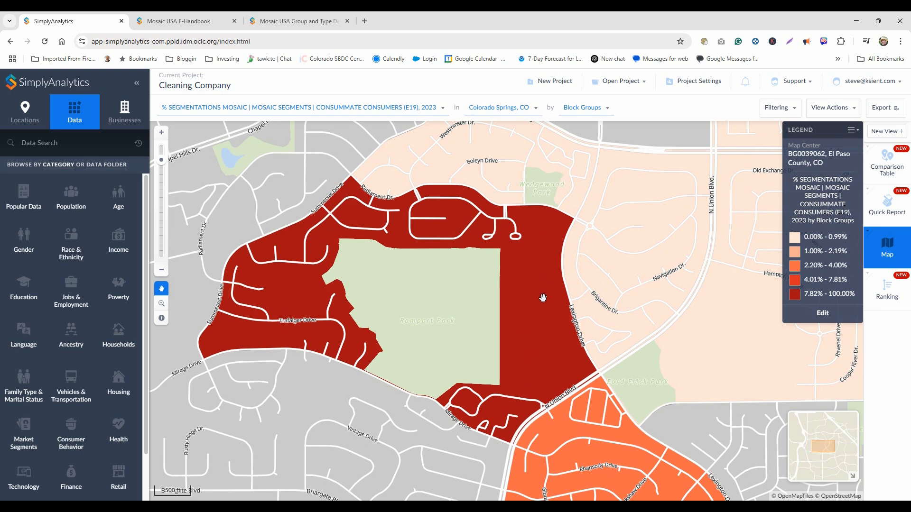
# - Search the data for "Housekeeping" and map Housekeeping services, followed by Housekeeping services (Household average)
pyautogui.scroll(-1, 543, 298)
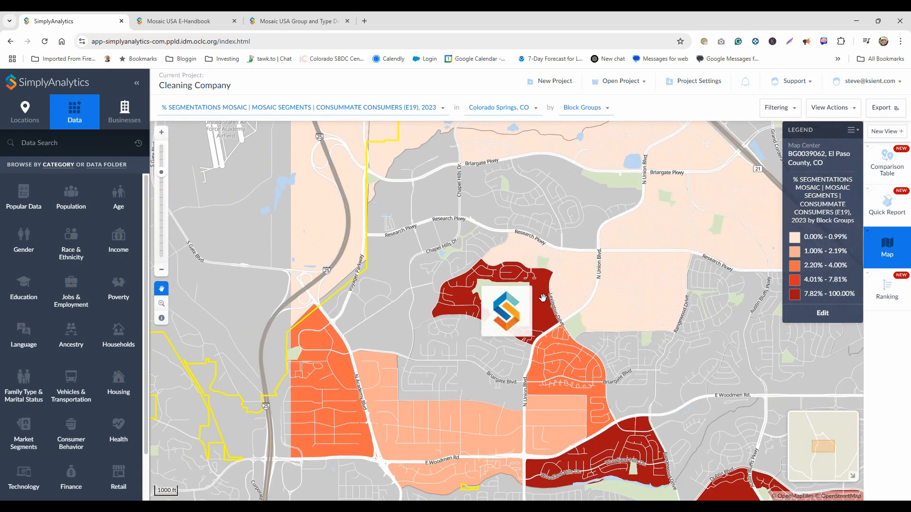
pyautogui.scroll(-1, 543, 298)
pyautogui.moveTo(601, 435); pyautogui.dragTo(526, 245)
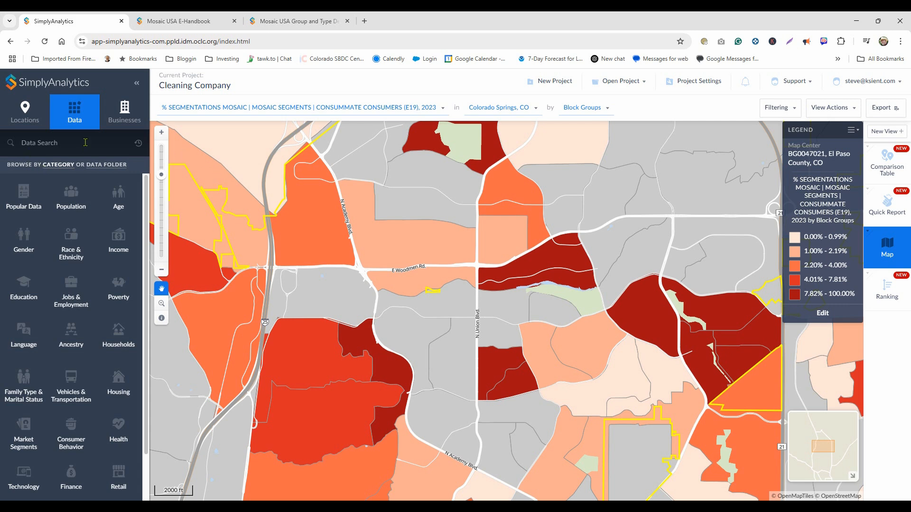
pyautogui.scroll(-2, 445, 310)
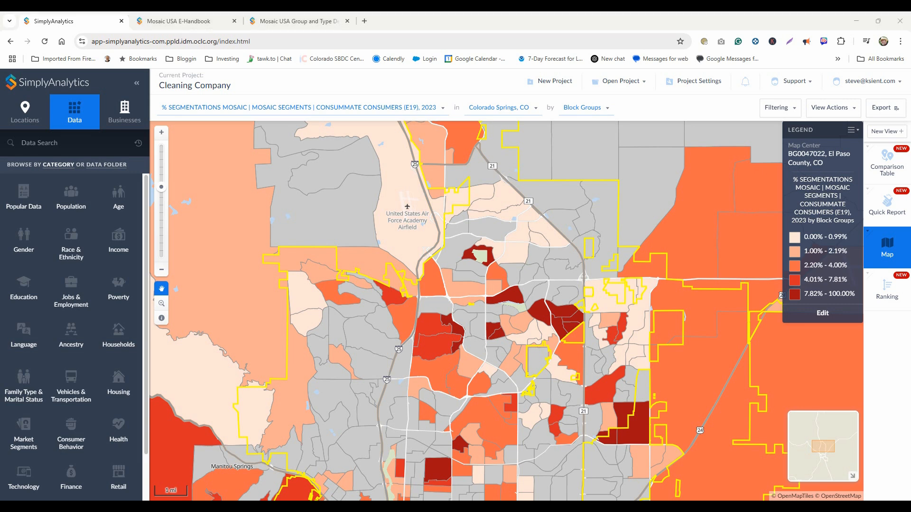
pyautogui.click(40, 144)
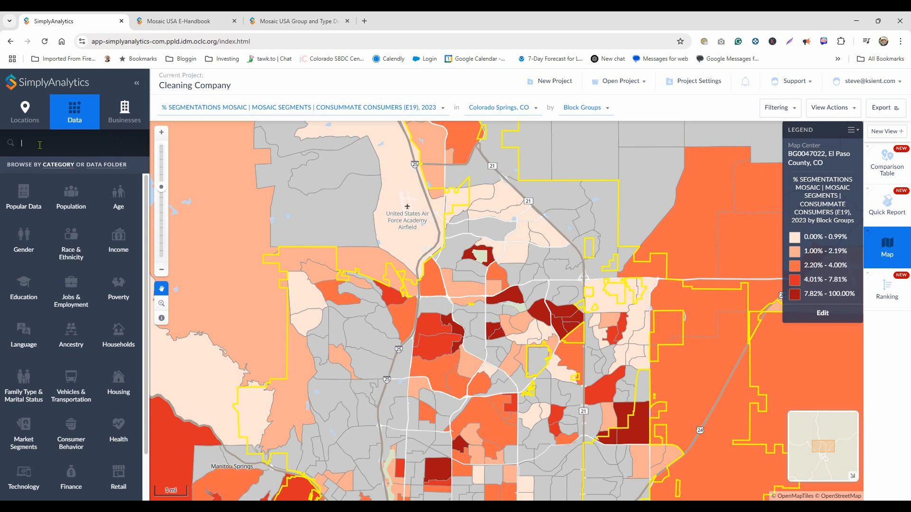
pyautogui.write('Housekeeping')
pyautogui.press('Return')
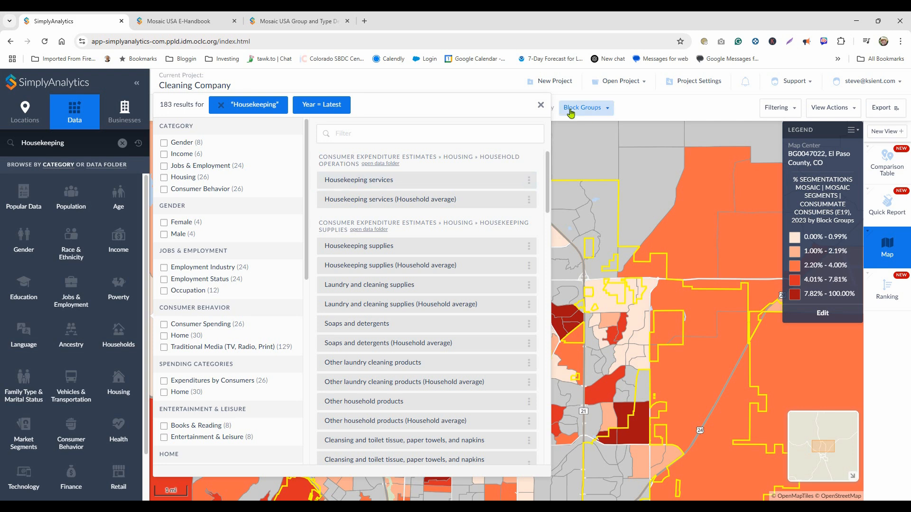
pyautogui.click(437, 182)
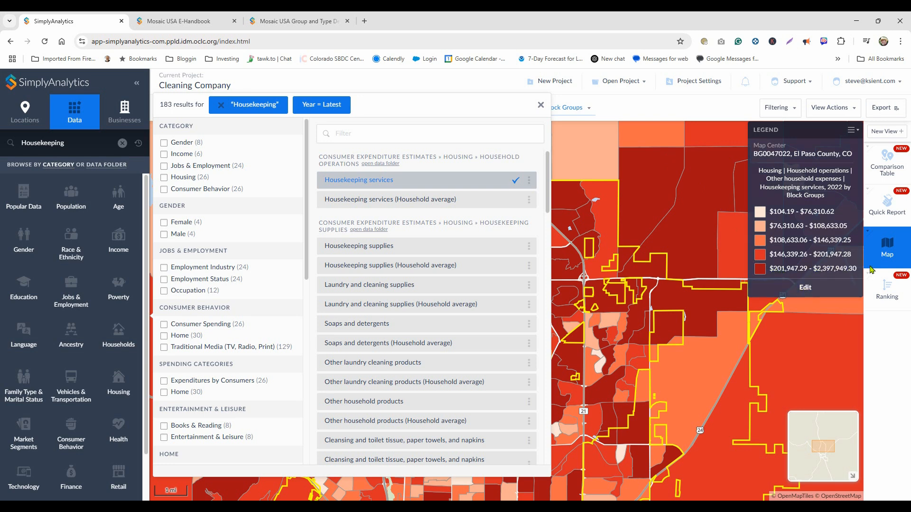
pyautogui.click(475, 200)
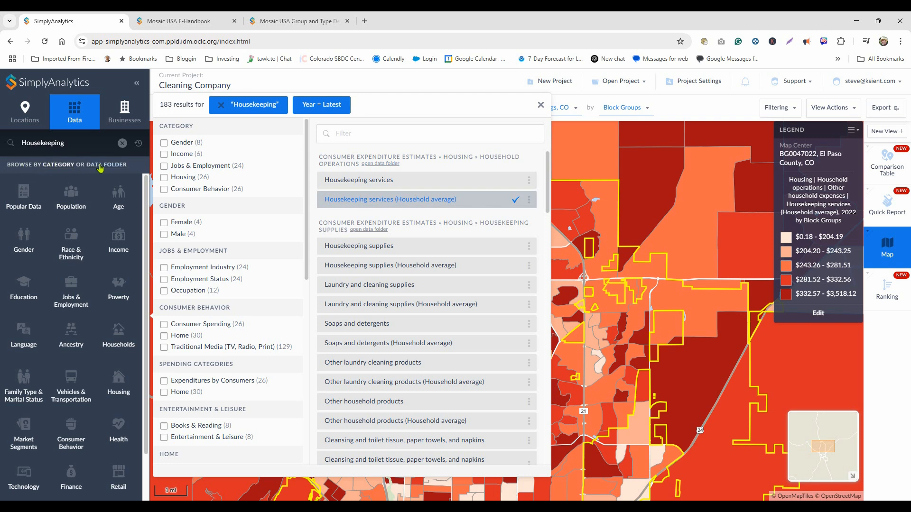
# - Open the Household operations data folder in Consumer Expenditure Estimates – 2022 and map Housekeeping services from it
pyautogui.click(380, 165)
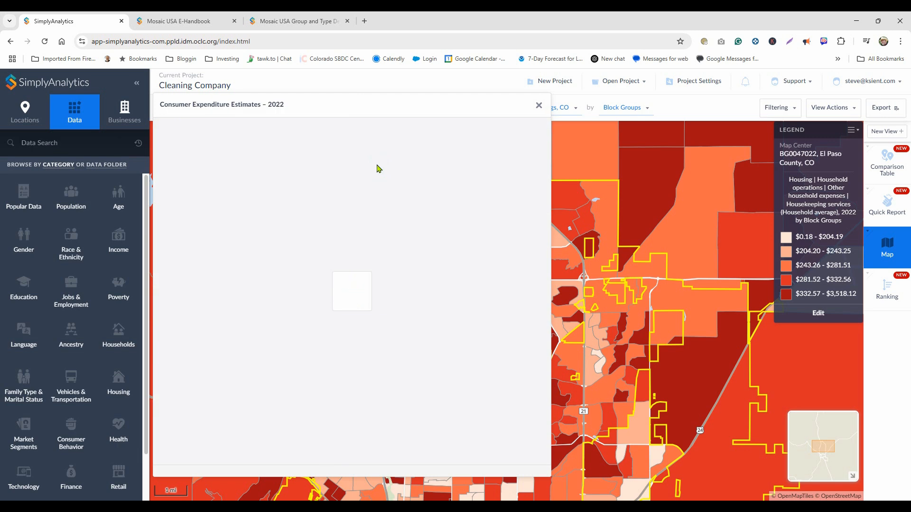
pyautogui.moveTo(297, 107); pyautogui.dragTo(160, 110)
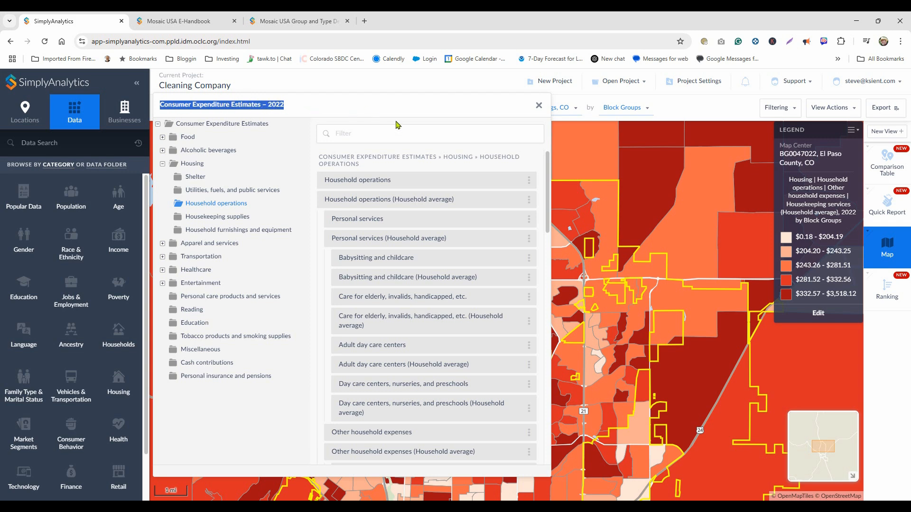
pyautogui.scroll(-4, 433, 171)
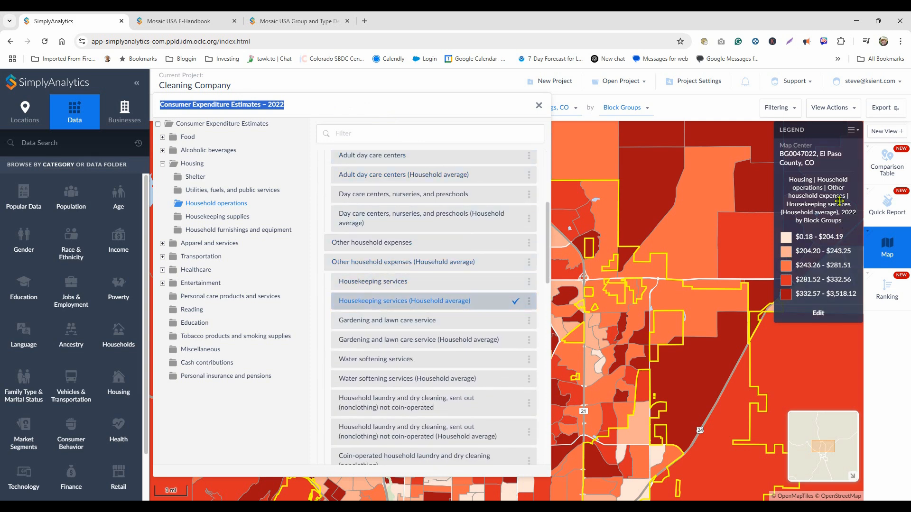
pyautogui.click(507, 283)
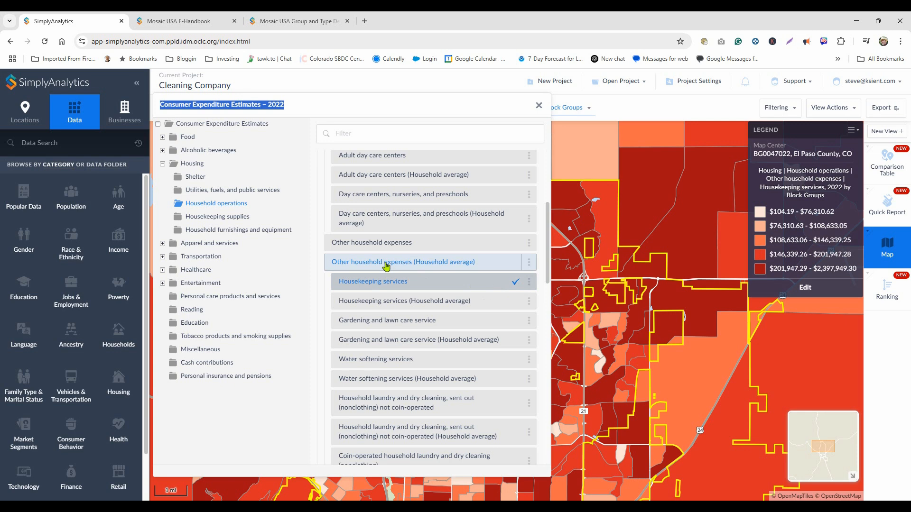
pyautogui.scroll(3, 384, 197)
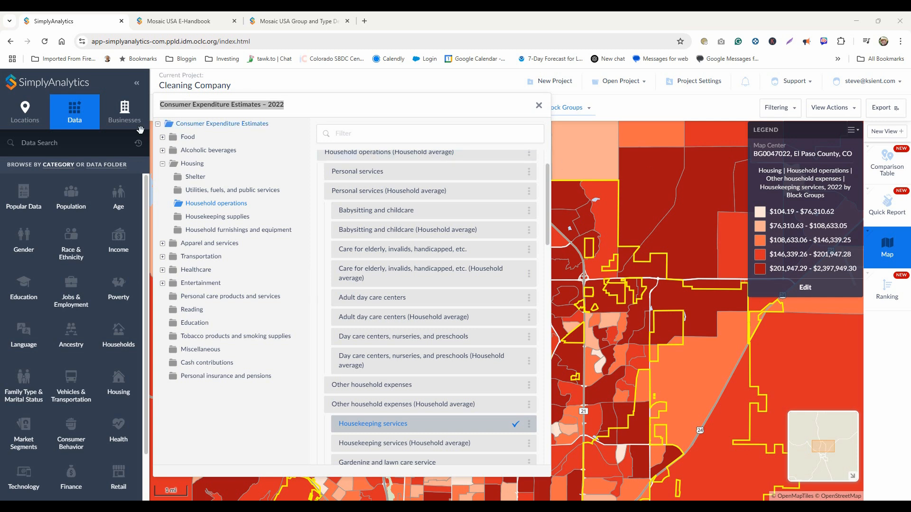
# - Search the data for "Maid service" and add the # and % Maid/Housekeeper used in last 12 months variables, leaving the percentage mapped
pyautogui.click(59, 145)
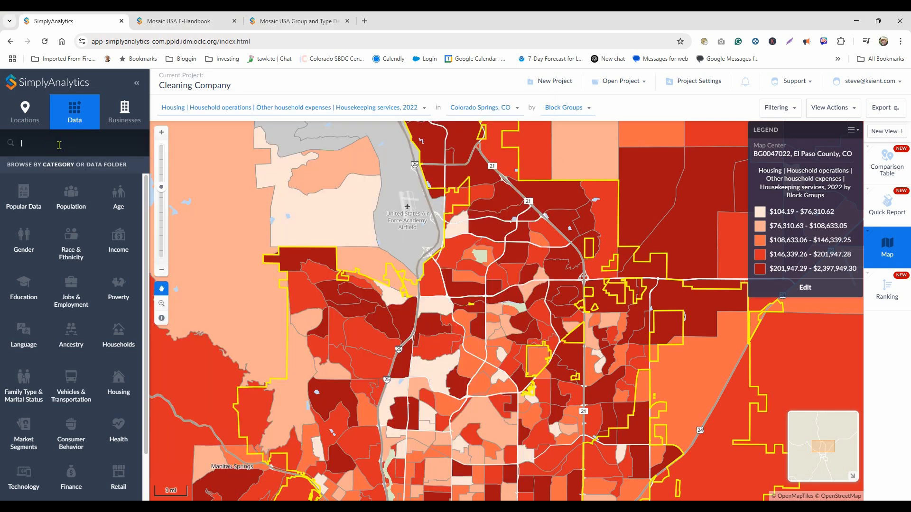
pyautogui.write('Maid service')
pyautogui.press('Return')
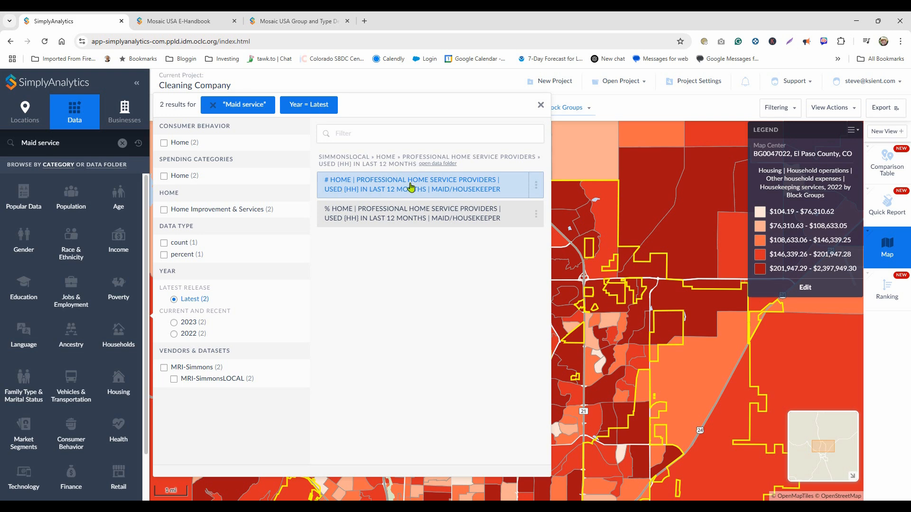
pyautogui.click(516, 187)
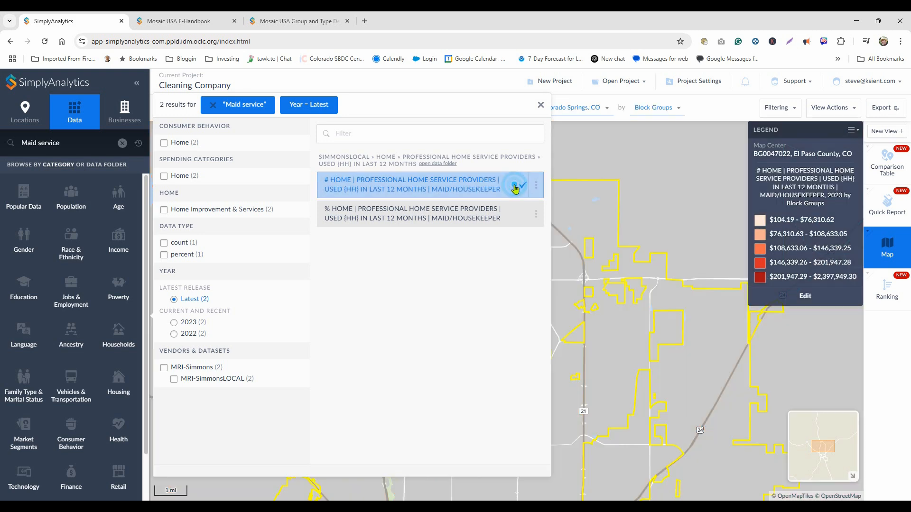
pyautogui.click(519, 221)
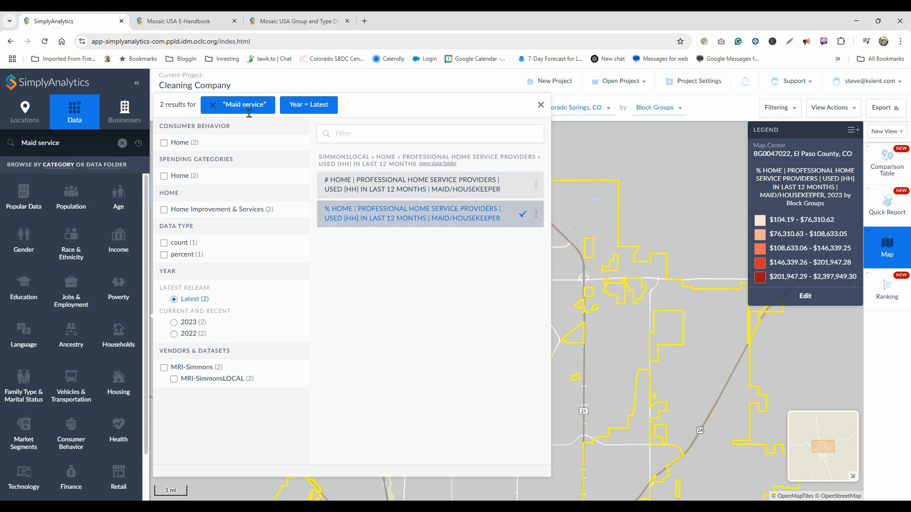
# - Browse the MRI-SimmonsLOCAL – 2023 data folder containing the maid/housekeeper variables, including its Home categories, and close it
pyautogui.click(428, 164)
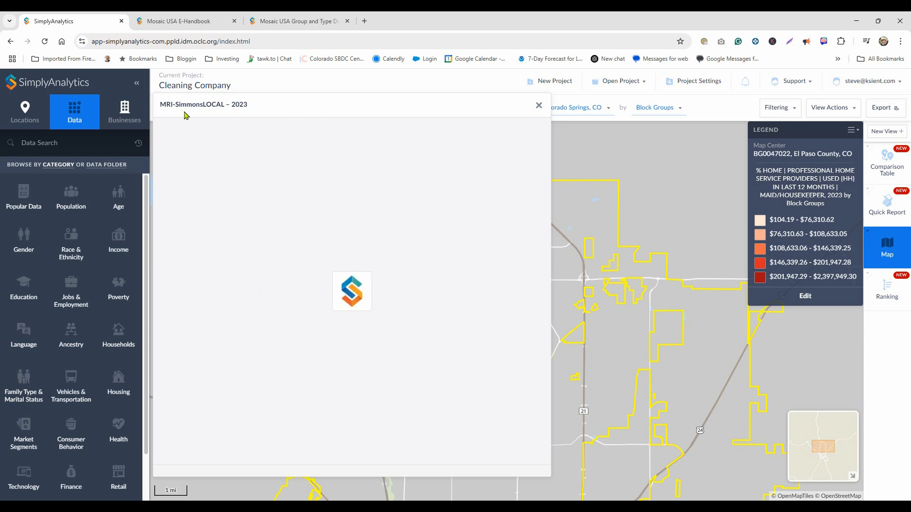
pyautogui.moveTo(252, 105); pyautogui.dragTo(159, 104)
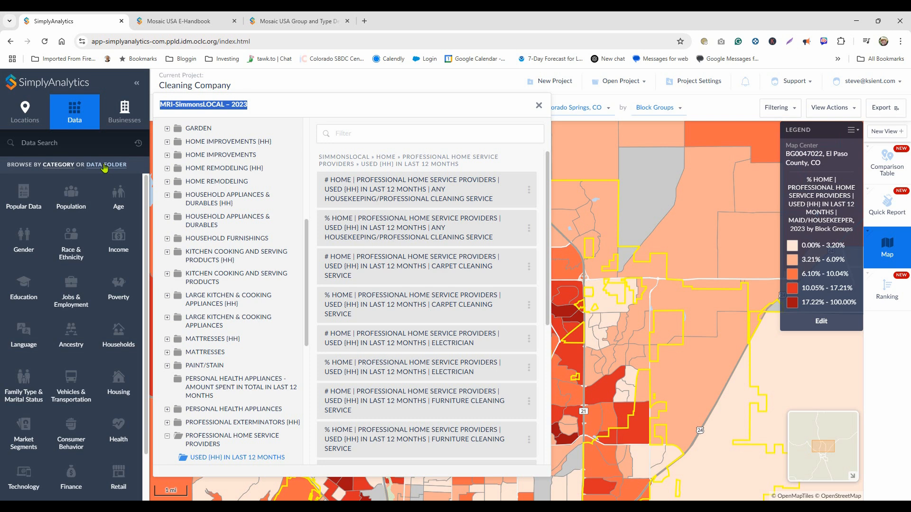
pyautogui.scroll(6, 235, 162)
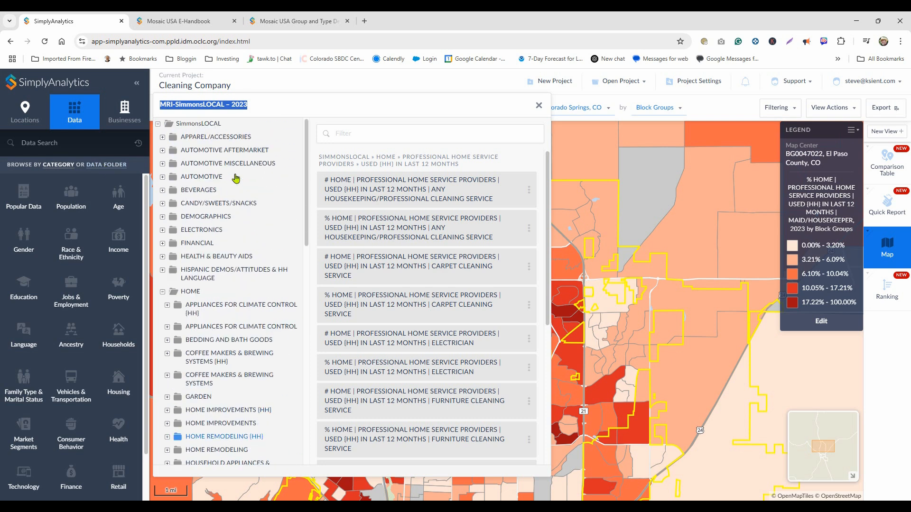
pyautogui.scroll(-4, 236, 178)
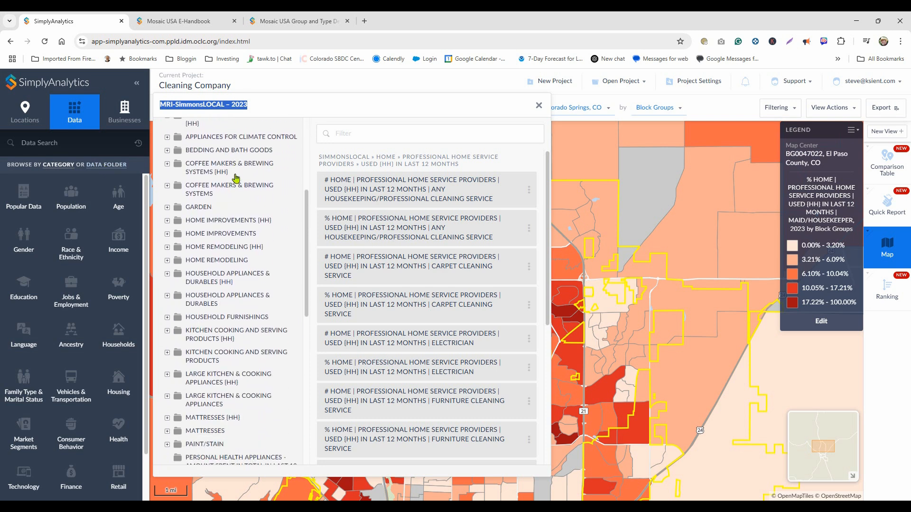
pyautogui.scroll(2, 236, 178)
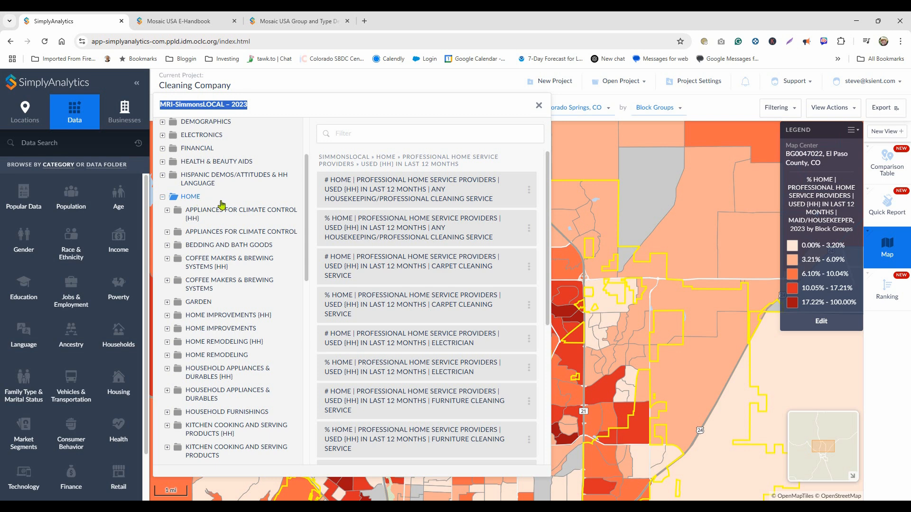
pyautogui.scroll(-7, 228, 207)
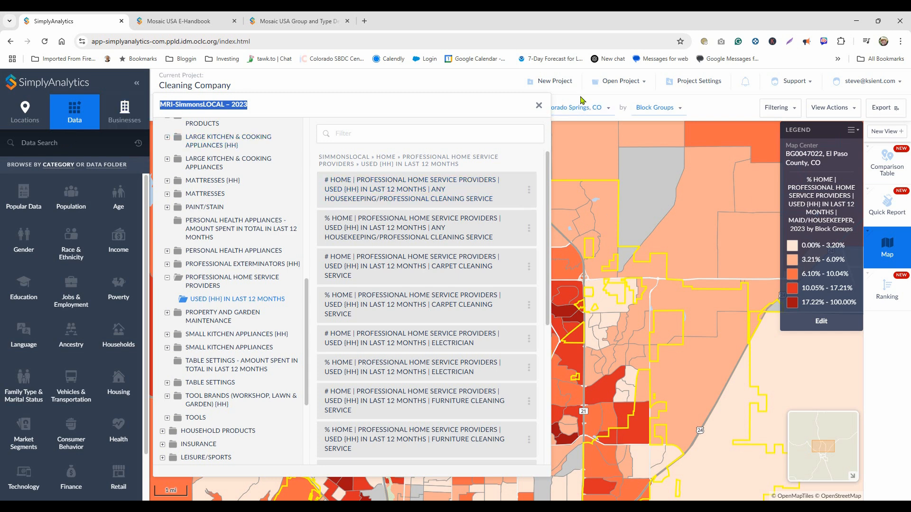
pyautogui.click(539, 106)
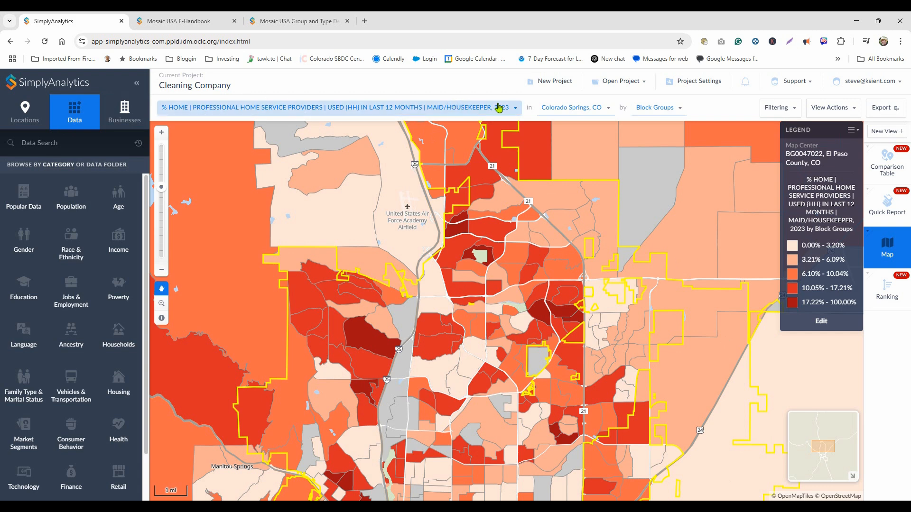
# - Review the project's list of mappable variables and examine the darkest-shaded block group between Dublin Blvd and Rangewood Drive at street level
pyautogui.click(447, 109)
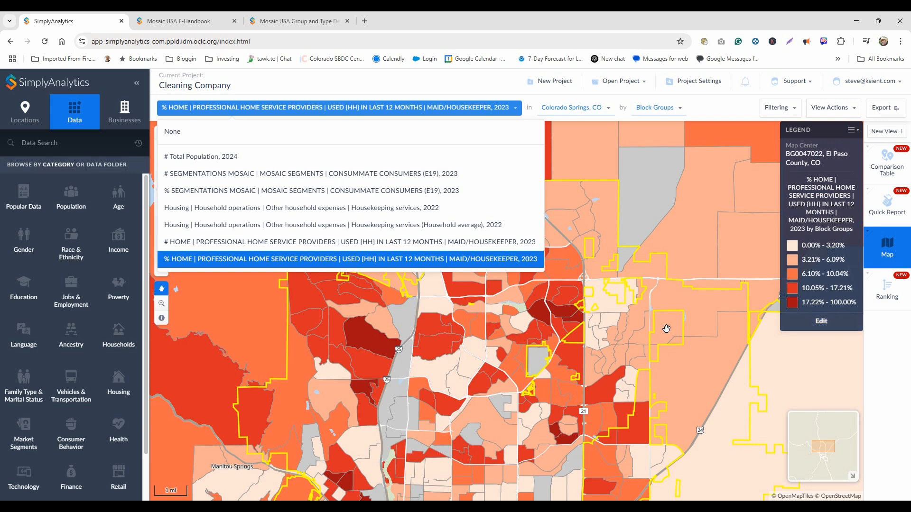
pyautogui.click(545, 316)
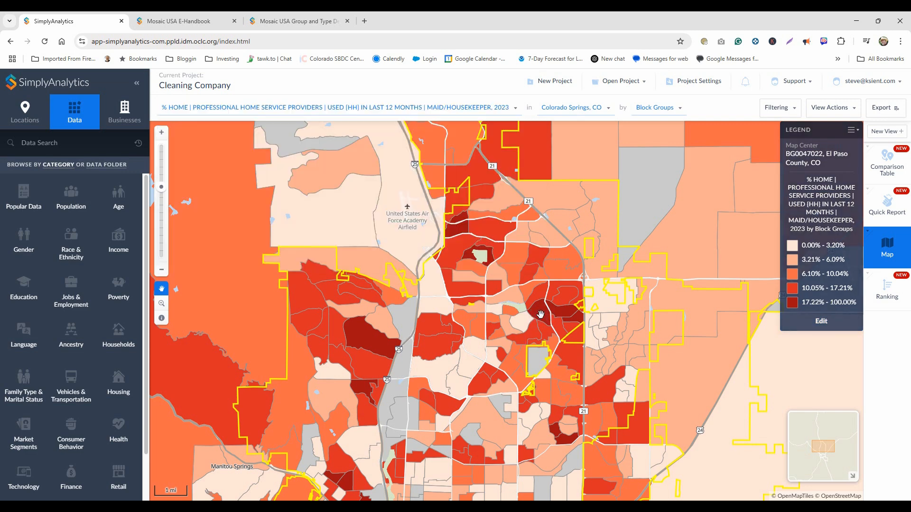
pyautogui.scroll(3, 543, 316)
pyautogui.scroll(2, 541, 315)
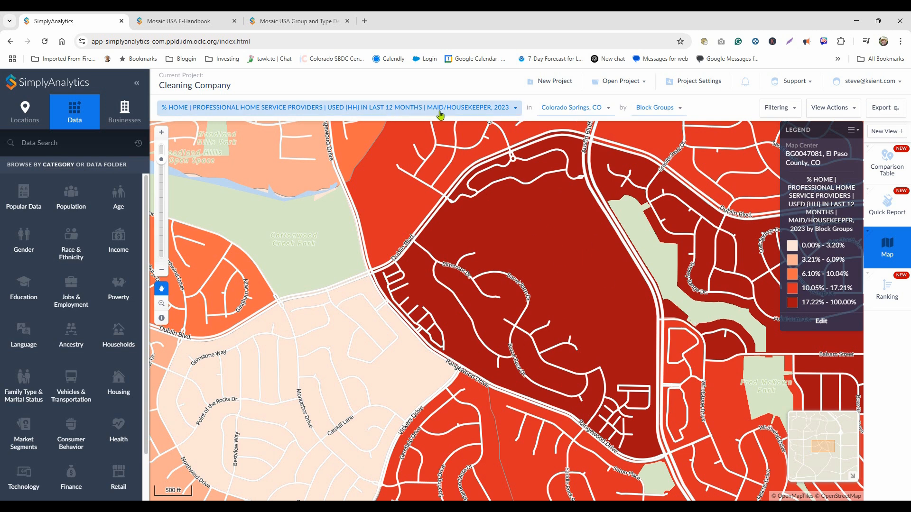
# - Review the map's location choices and break the Colorado Springs maid/housekeeper map down by Zip Codes
pyautogui.click(578, 109)
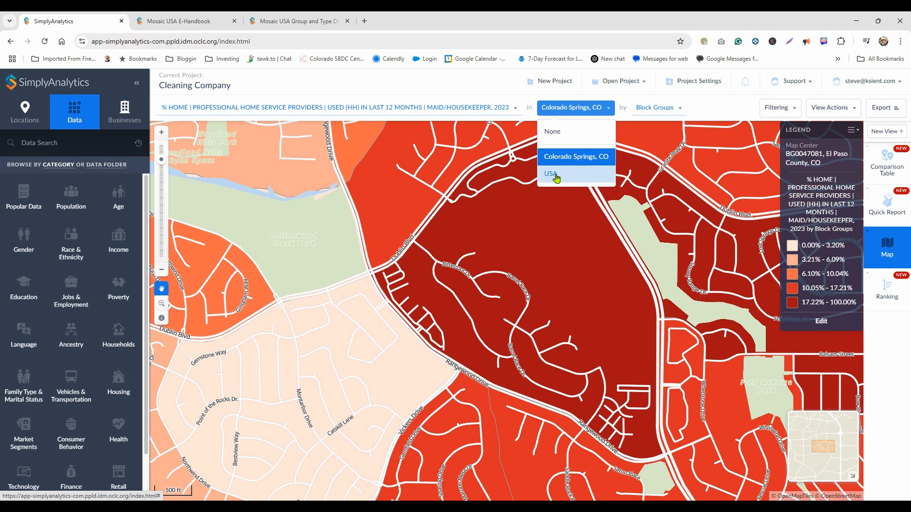
pyautogui.click(659, 110)
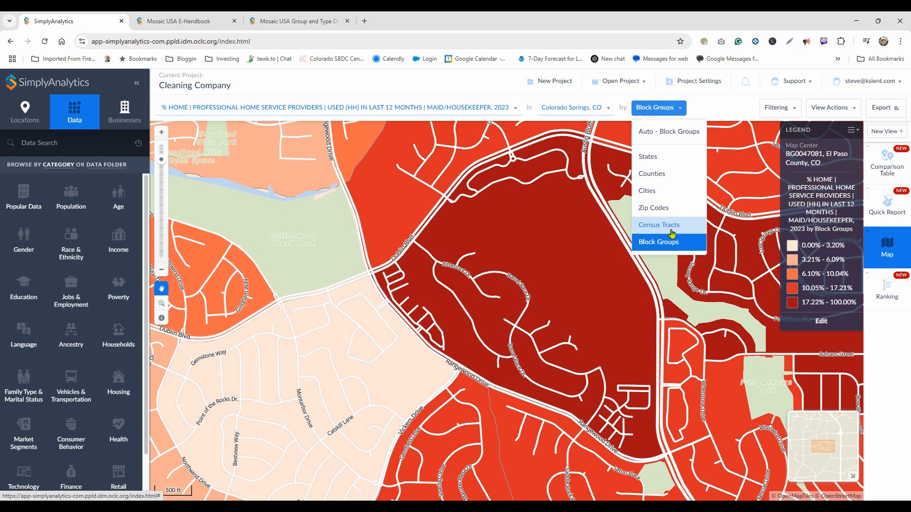
pyautogui.click(660, 208)
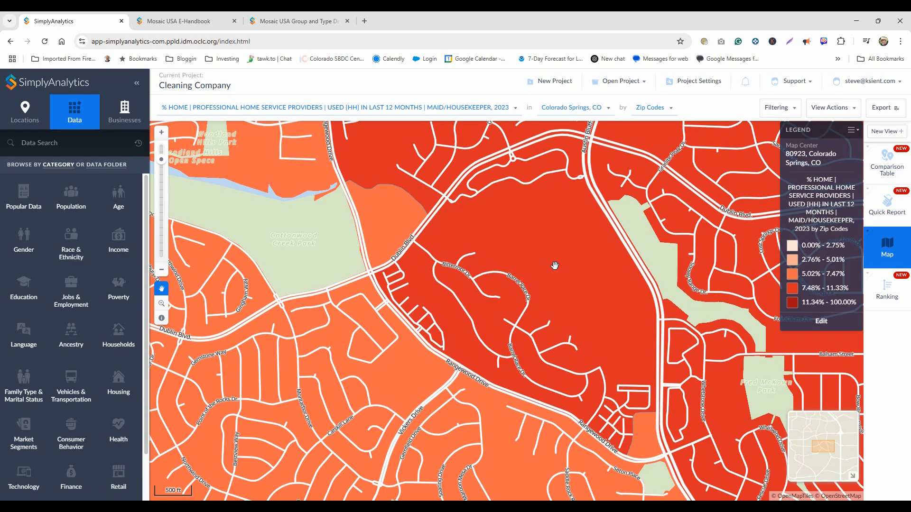
pyautogui.scroll(-1, 555, 266)
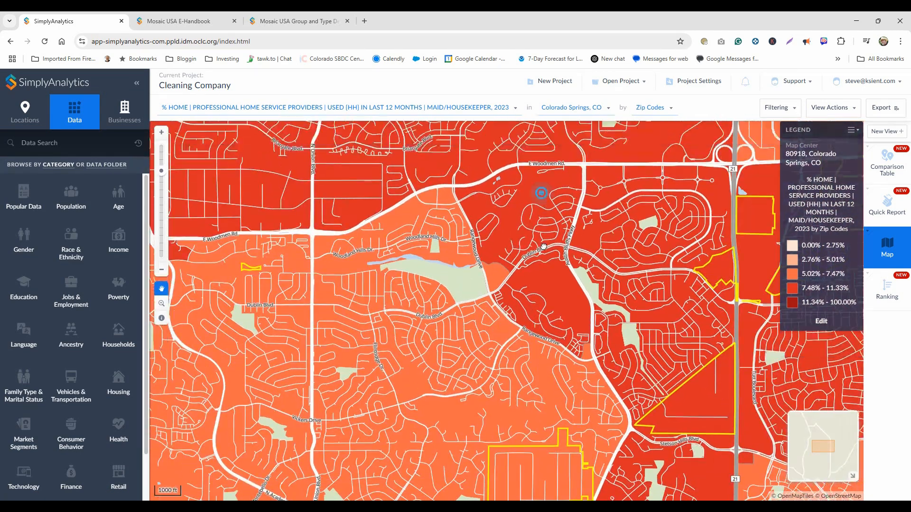
pyautogui.scroll(-2, 543, 247)
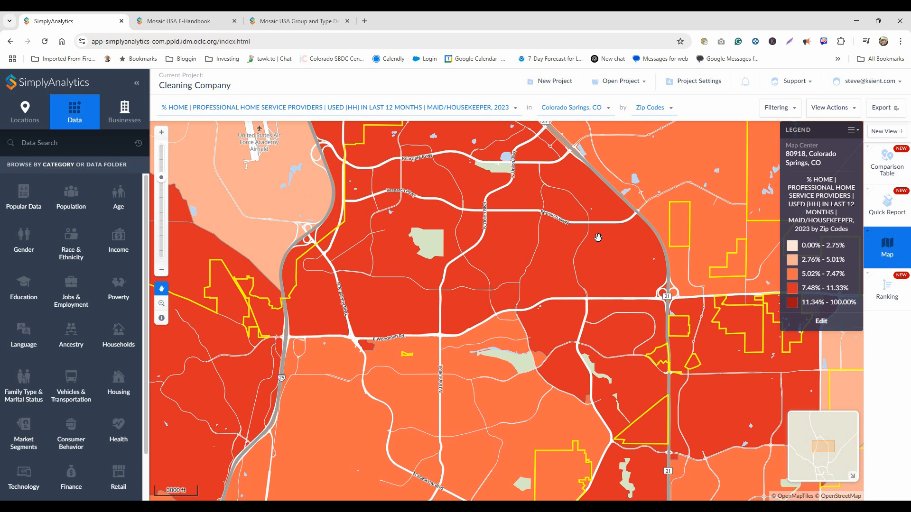
pyautogui.click(649, 113)
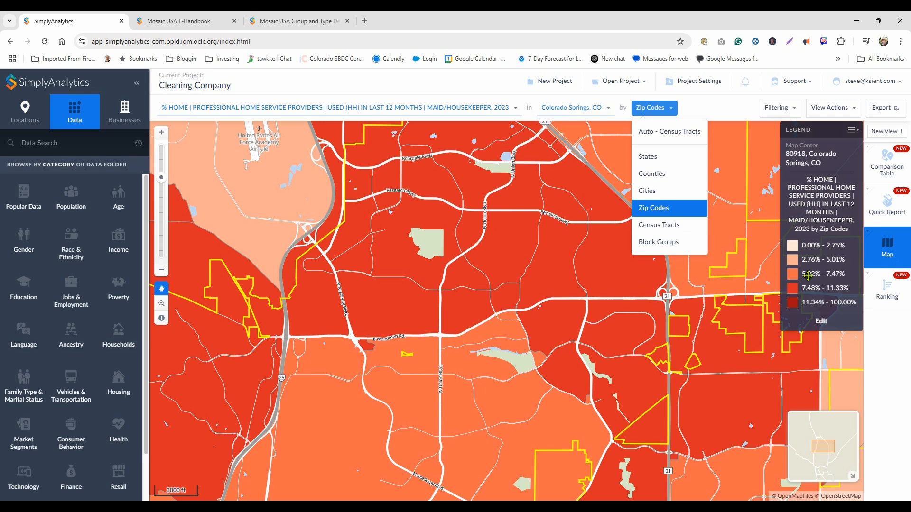
# - Edit the map legend to use the blue color scheme
pyautogui.click(821, 321)
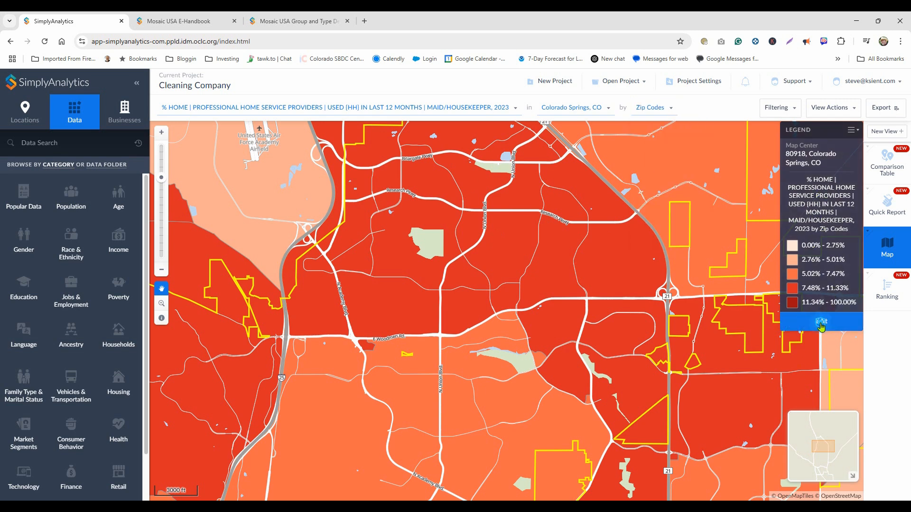
pyautogui.click(835, 219)
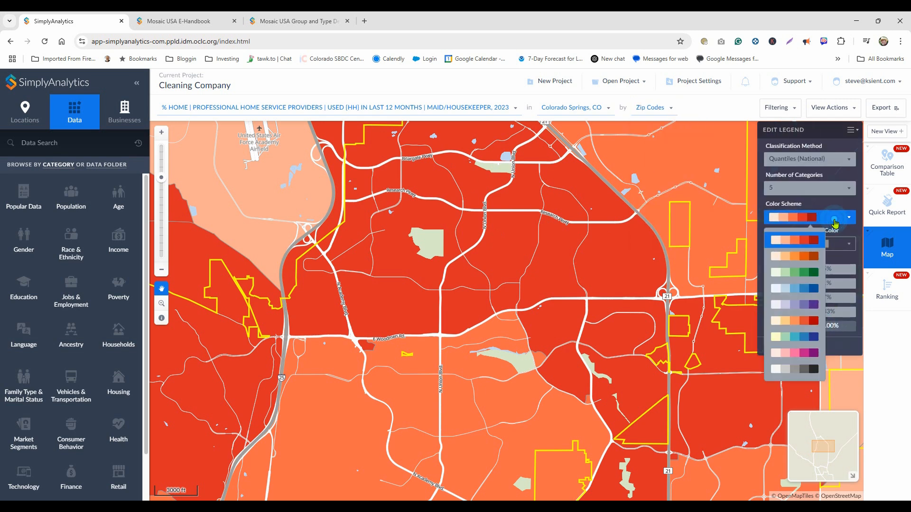
pyautogui.click(805, 289)
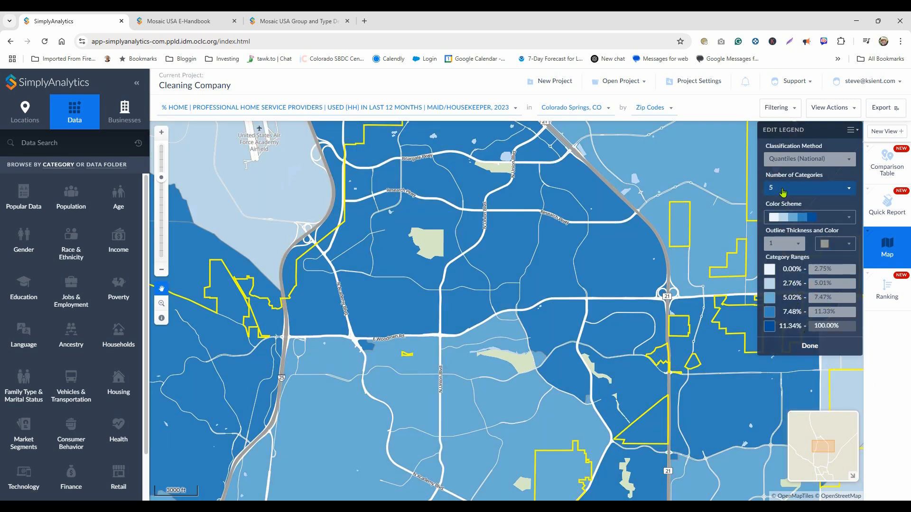
# - Set the map legend to 7 categories, try 25 as the fifth range's upper limit, and finish editing the legend
pyautogui.click(783, 192)
pyautogui.click(784, 283)
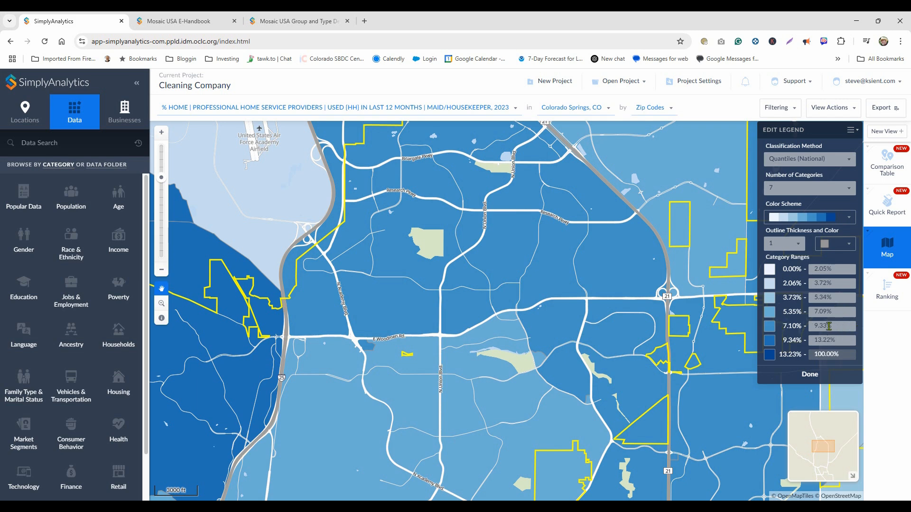
pyautogui.moveTo(833, 327); pyautogui.dragTo(806, 326)
pyautogui.write('25')
pyautogui.click(781, 343)
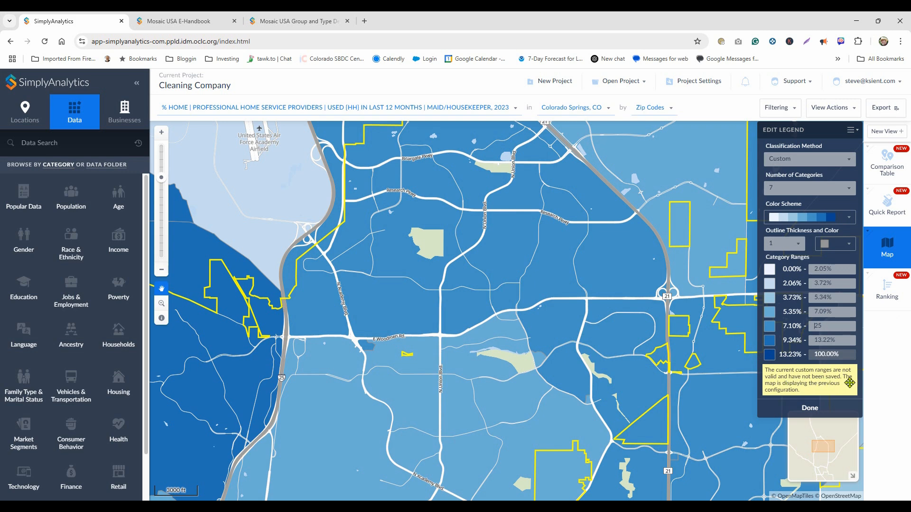
pyautogui.click(805, 408)
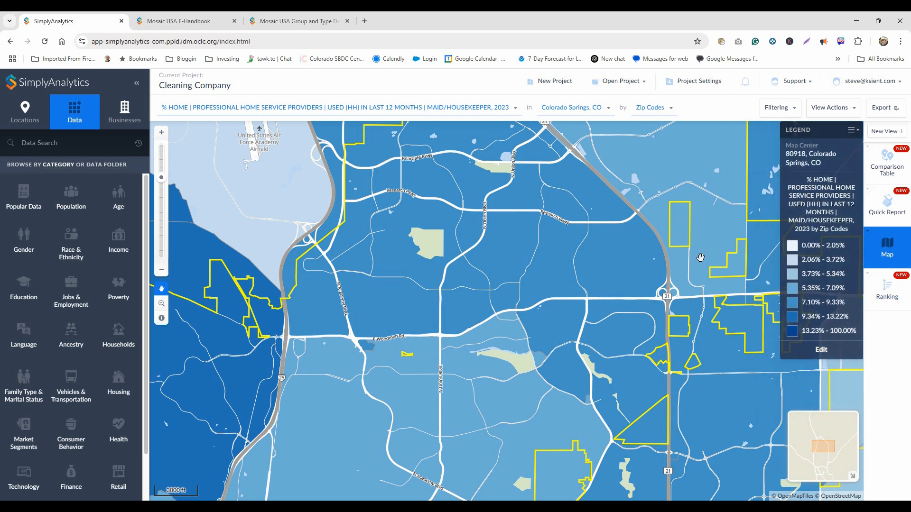
pyautogui.click(830, 206)
pyautogui.scroll(-1, 519, 355)
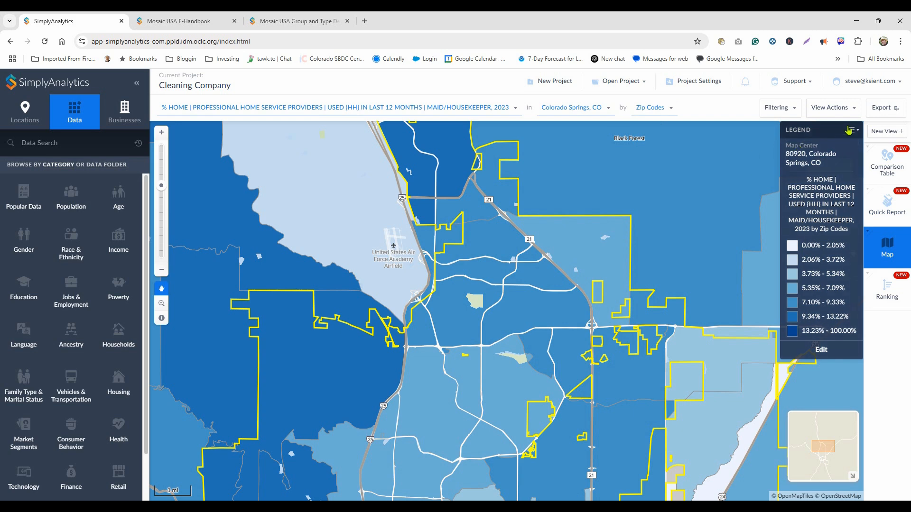
# - Create a comparison table for Colorado Springs and the USA containing only the % Consummate Consumers (E19) Mosaic variable
pyautogui.click(883, 134)
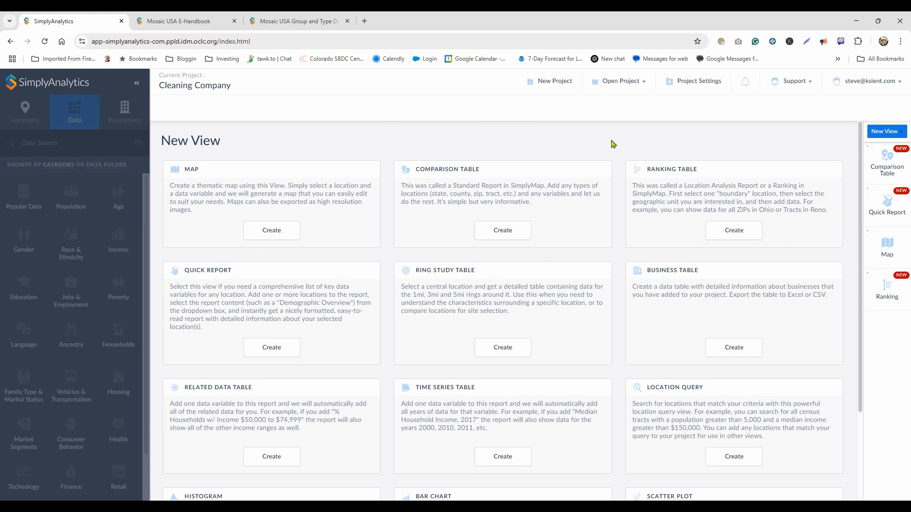
pyautogui.click(503, 231)
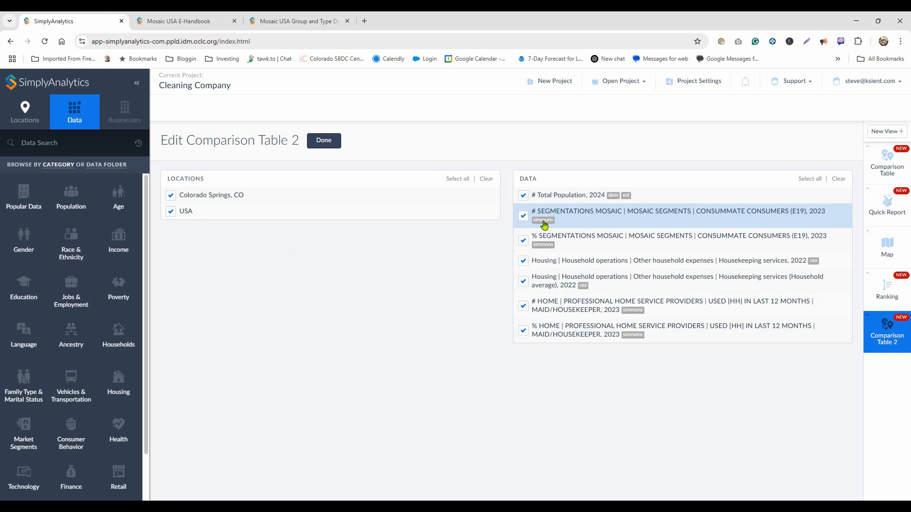
pyautogui.click(524, 196)
pyautogui.click(524, 217)
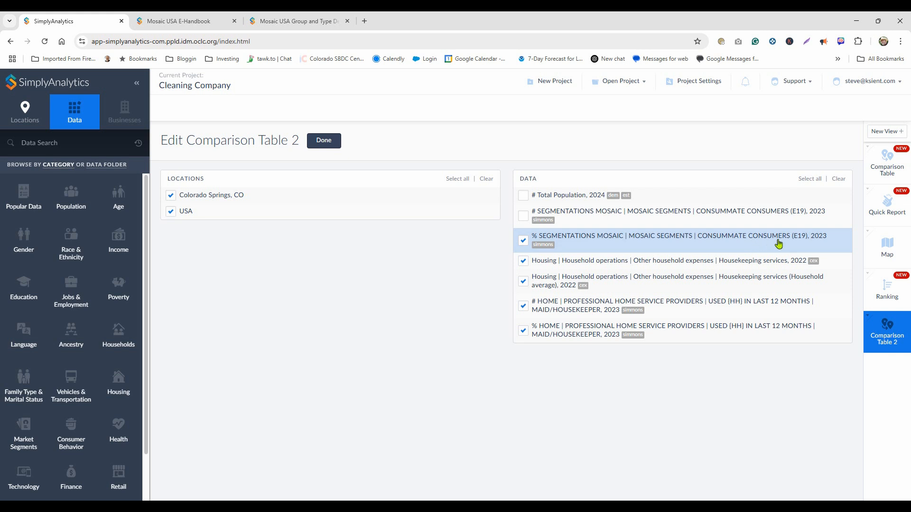
pyautogui.click(524, 262)
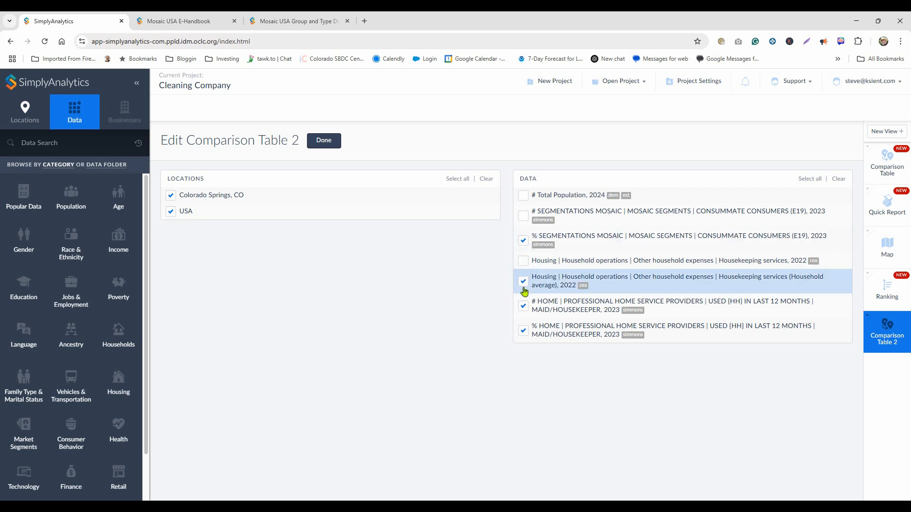
pyautogui.click(524, 282)
pyautogui.click(524, 306)
pyautogui.click(526, 332)
pyautogui.click(319, 139)
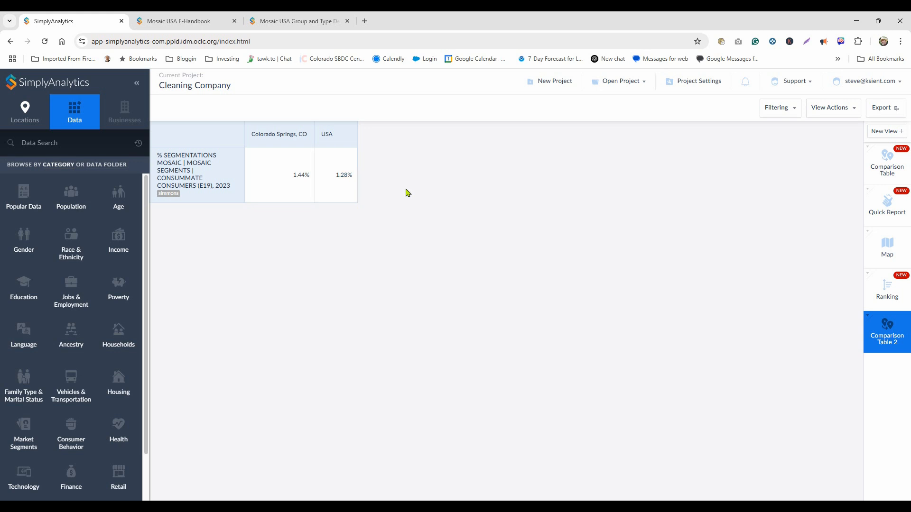
# - Add the 2022 Housekeeping services total and Household average variables to Comparison Table 2
pyautogui.click(869, 321)
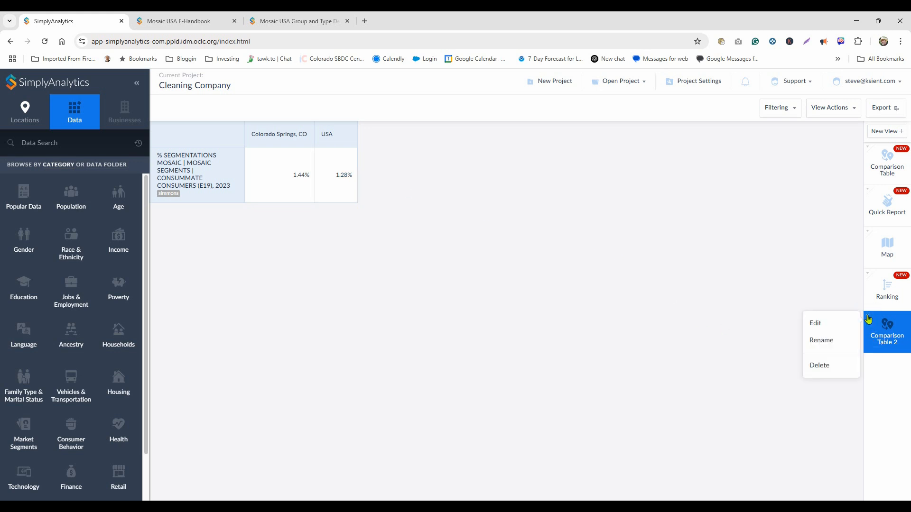
pyautogui.click(841, 323)
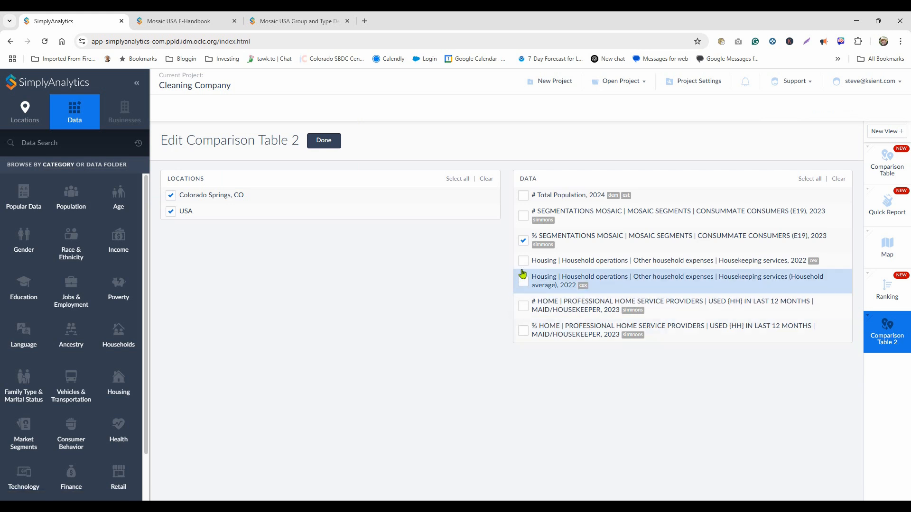
pyautogui.click(523, 261)
pyautogui.click(524, 282)
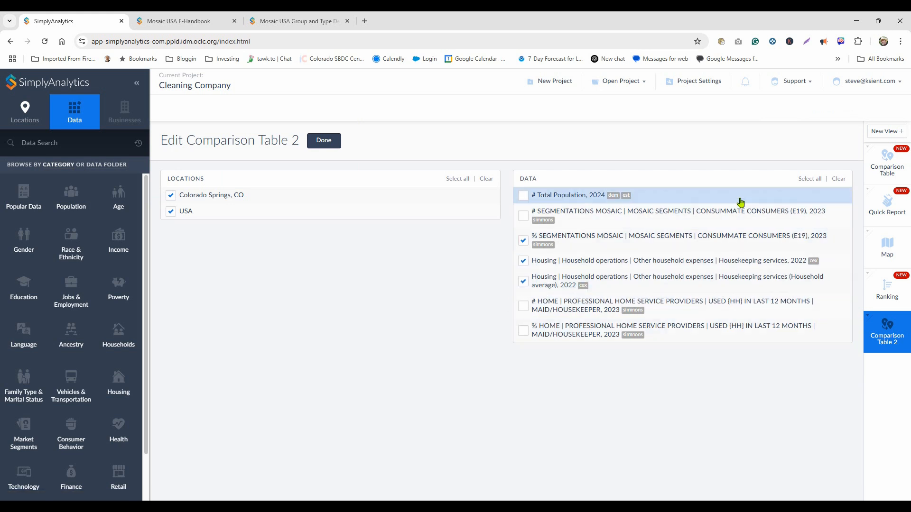
pyautogui.click(322, 148)
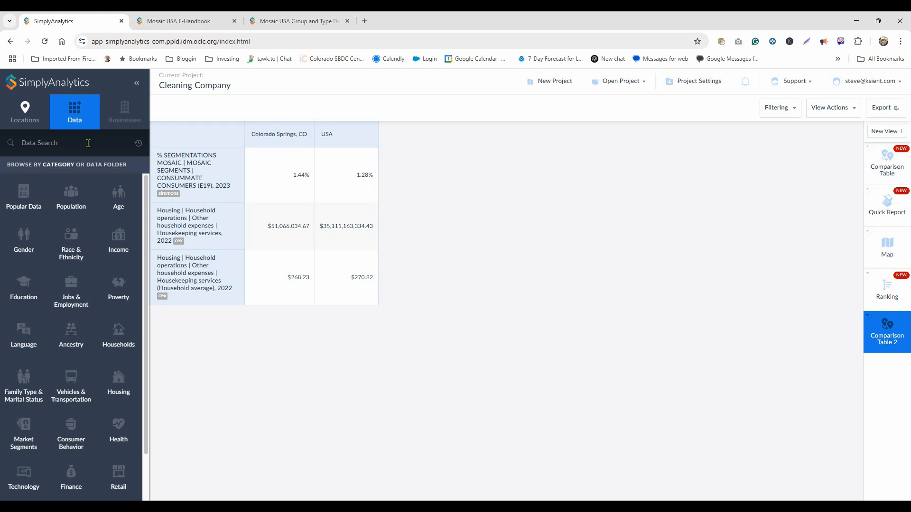
# - Search locations with the copied street address and add its block group, BG0073021, El Paso County, CO
pyautogui.click(25, 115)
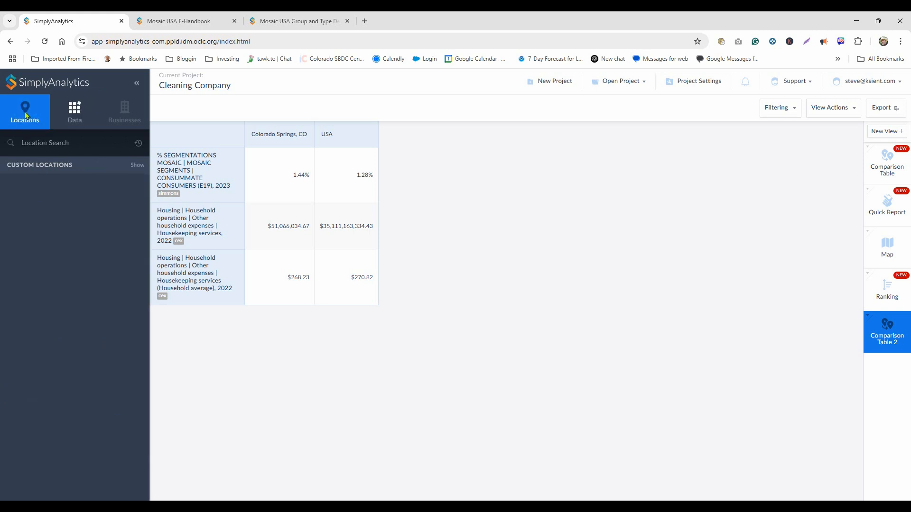
pyautogui.click(66, 143)
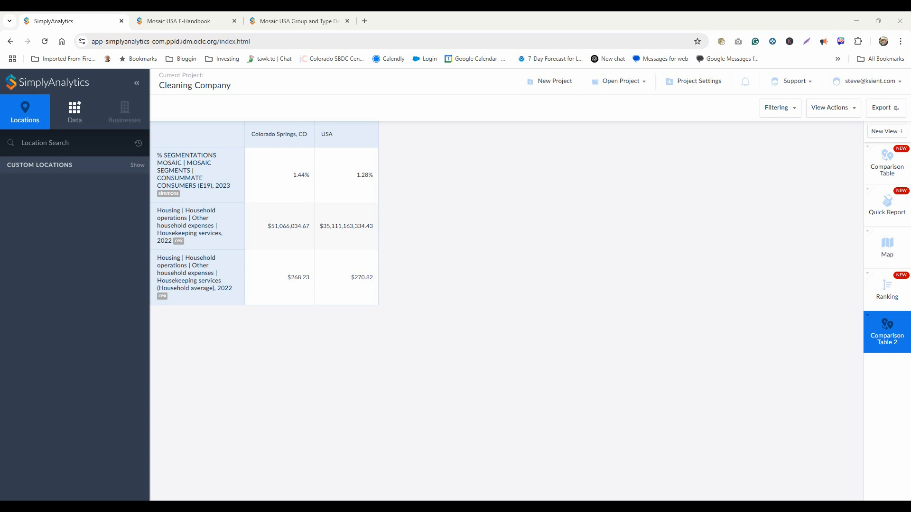
pyautogui.click(40, 145)
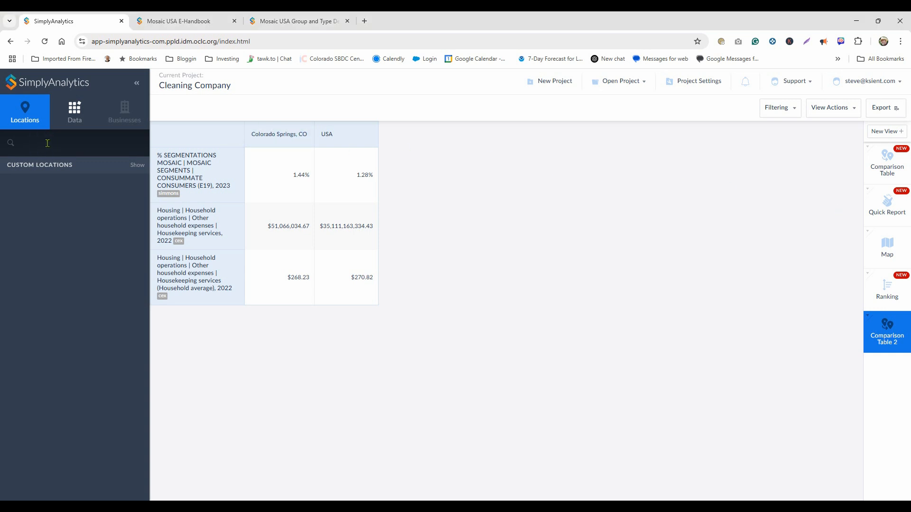
pyautogui.hotkey('ctrl', 'v')
pyautogui.click(43, 219)
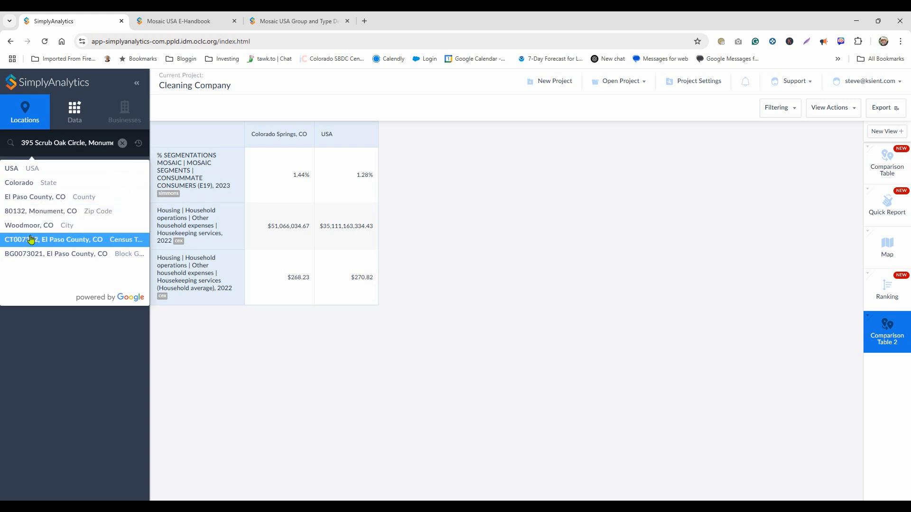
pyautogui.click(87, 255)
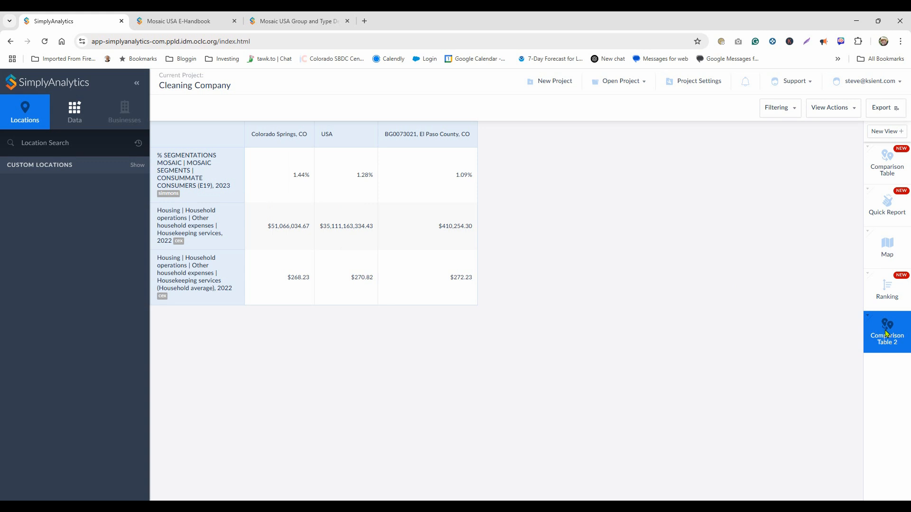
# - Edit Comparison Table 2 to show only the # and % maid/housekeeper variables for Colorado Springs and block group BG0073021
pyautogui.click(867, 319)
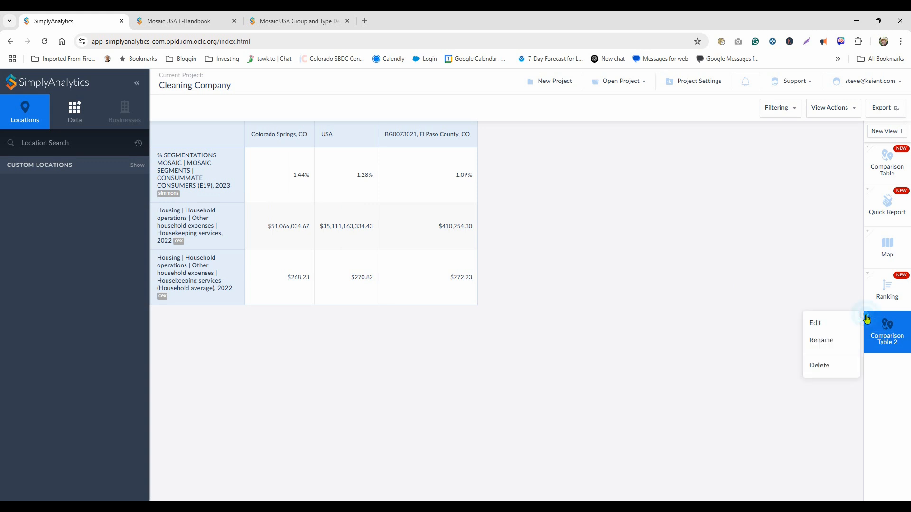
pyautogui.click(816, 324)
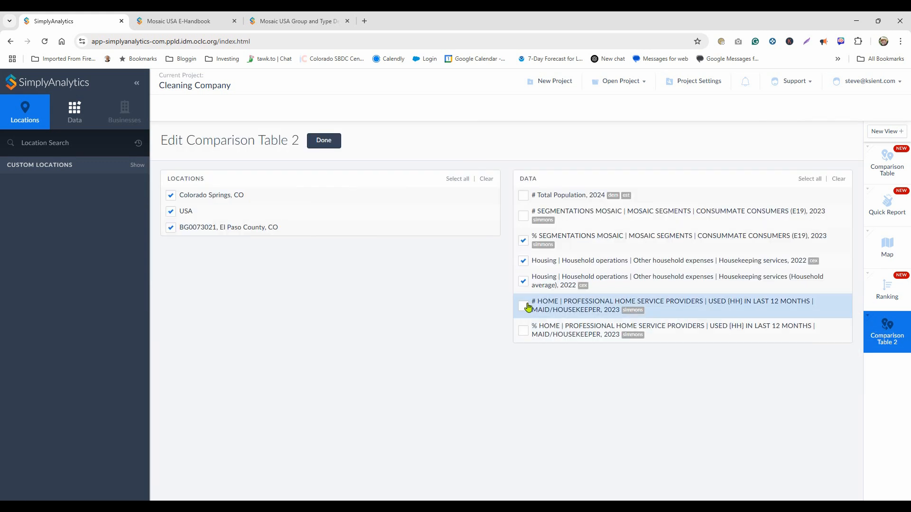
pyautogui.click(527, 307)
pyautogui.click(525, 281)
pyautogui.click(523, 262)
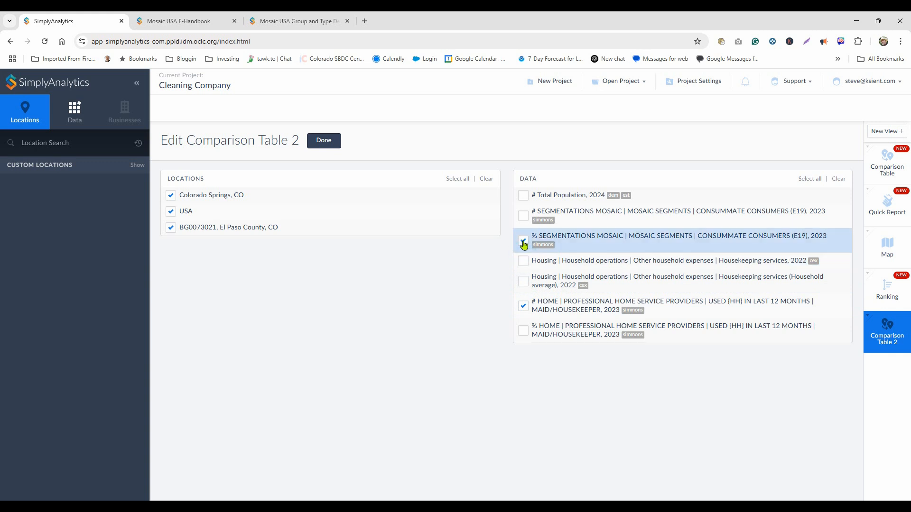
pyautogui.click(523, 241)
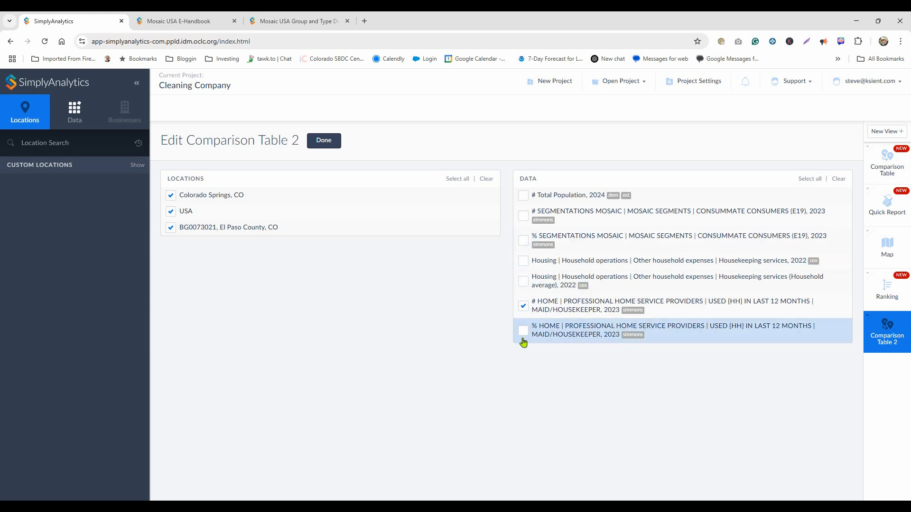
pyautogui.click(523, 331)
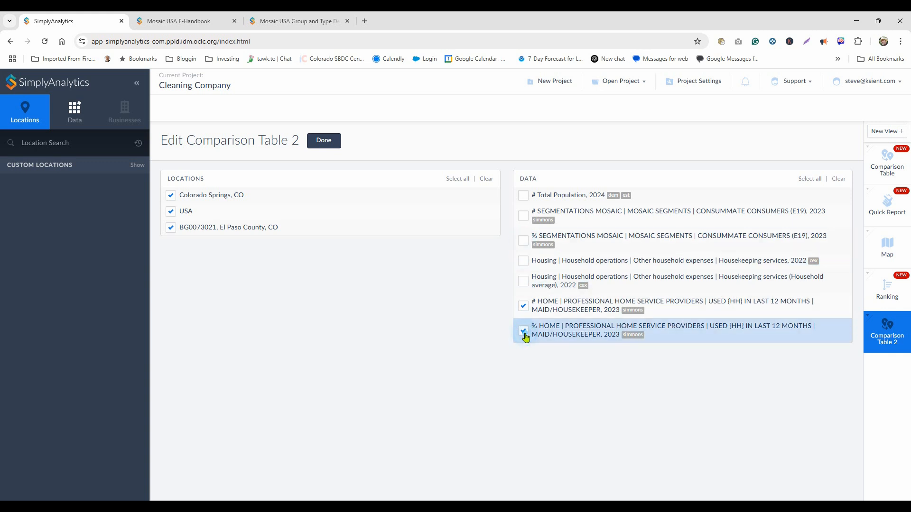
pyautogui.click(171, 211)
pyautogui.click(324, 140)
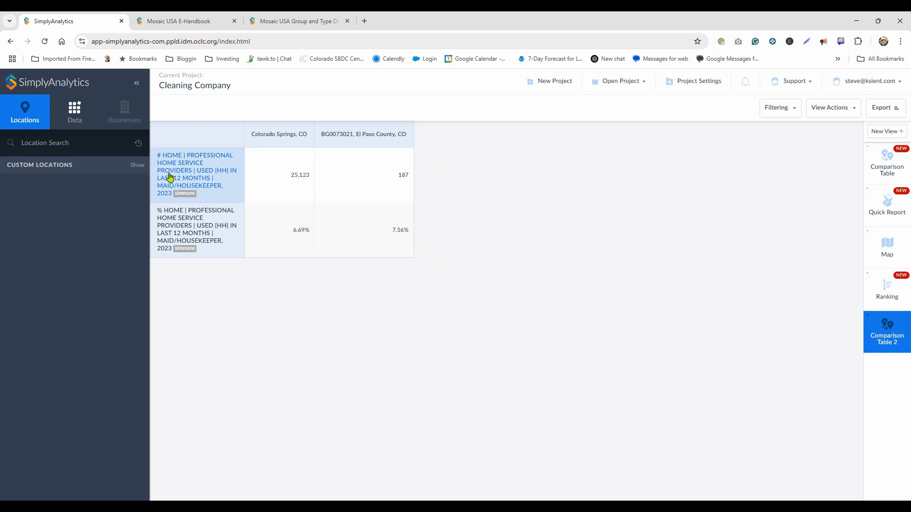
pyautogui.click(232, 178)
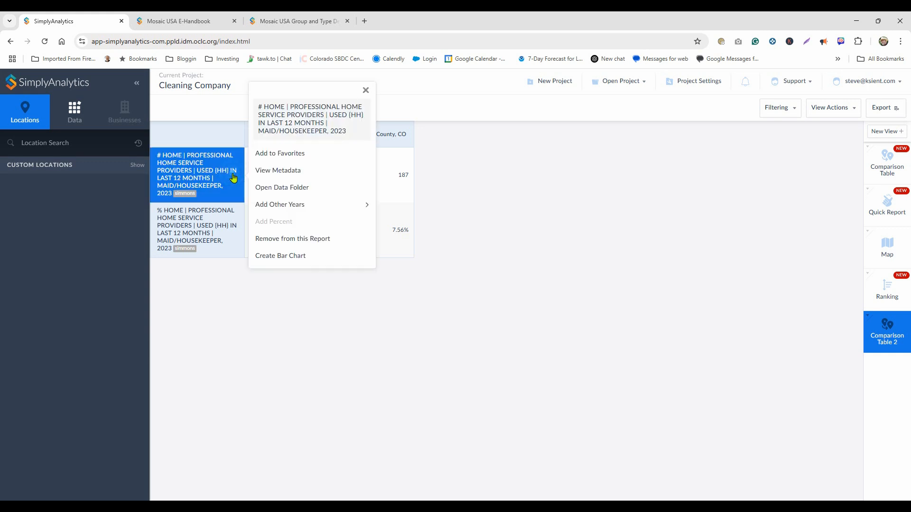
pyautogui.click(491, 176)
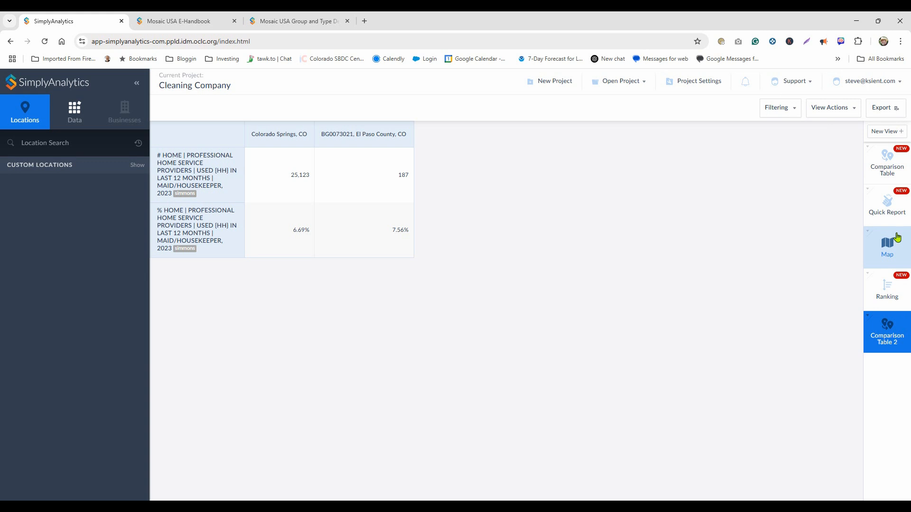
# - Open the Ranking view and limit it to the Top 10 locations
pyautogui.click(888, 291)
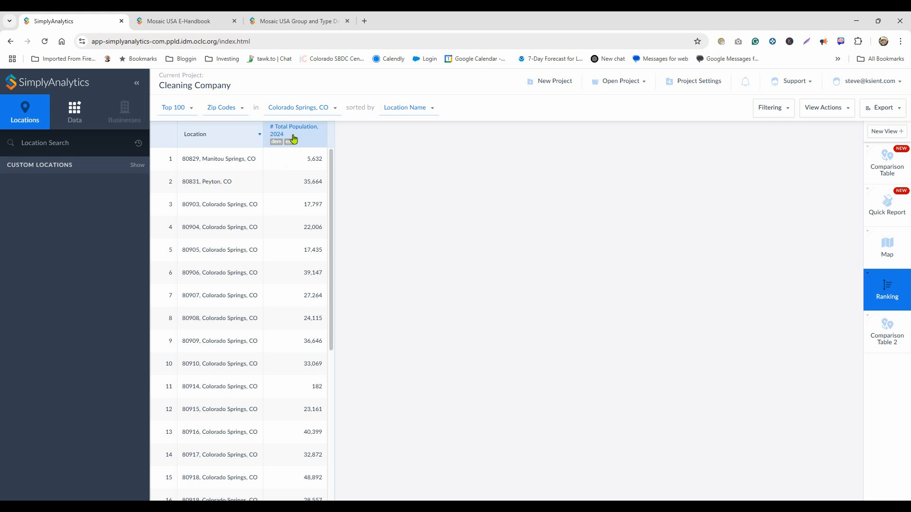
pyautogui.click(180, 112)
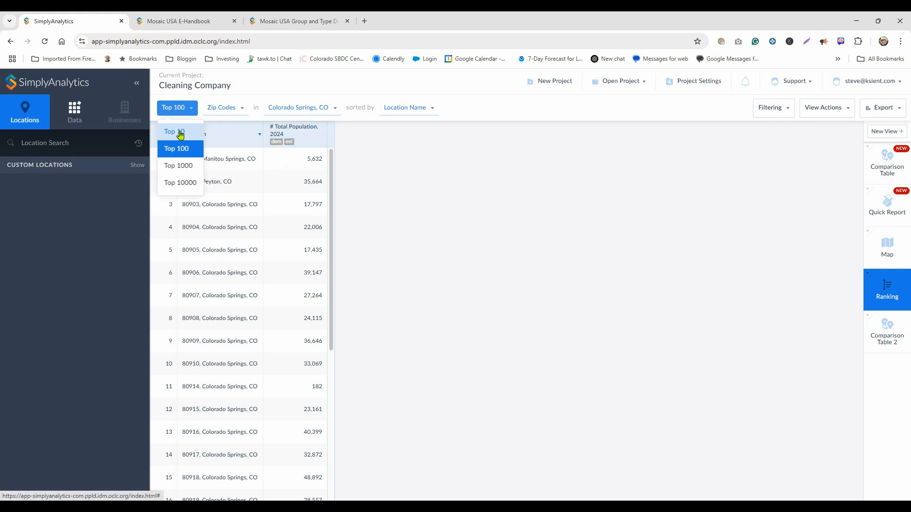
pyautogui.click(180, 133)
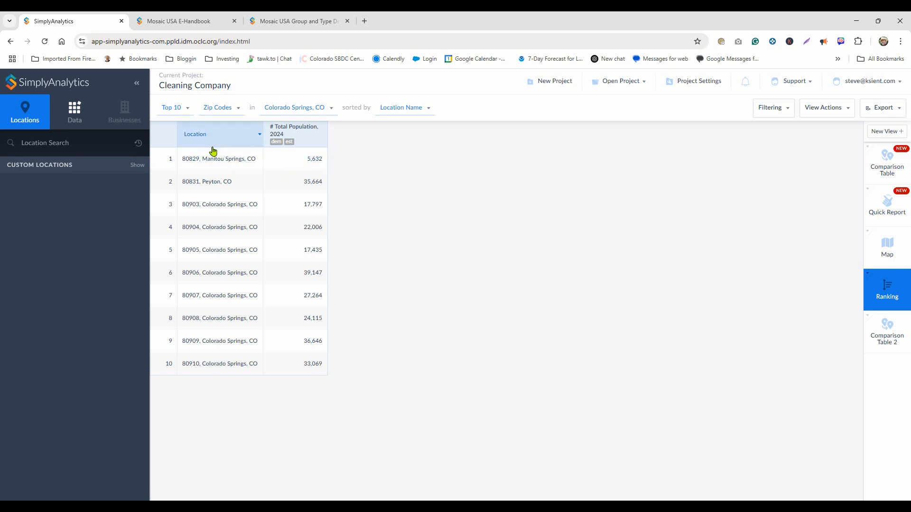
# - Replace Total Population in the ranking with the % and # maid/housekeeper variables, keeping Colorado Springs as the location
pyautogui.click(868, 274)
pyautogui.click(829, 285)
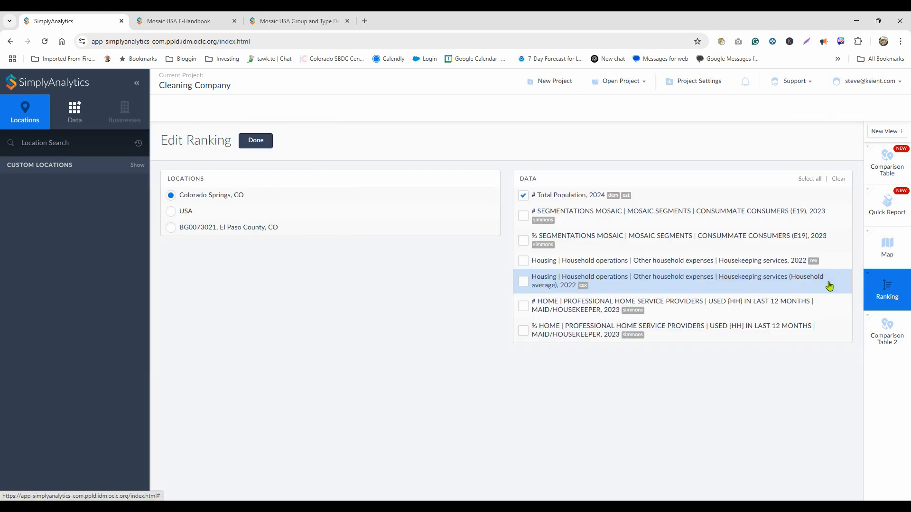
pyautogui.click(524, 196)
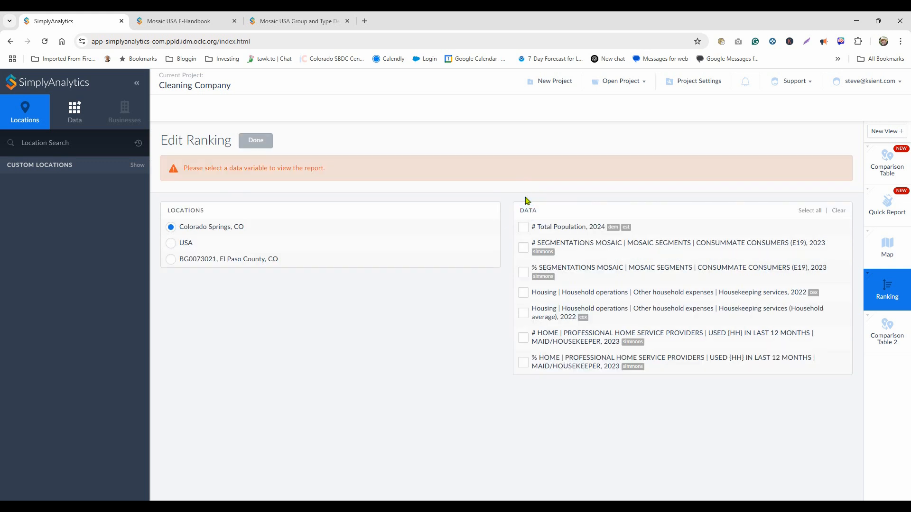
pyautogui.click(524, 362)
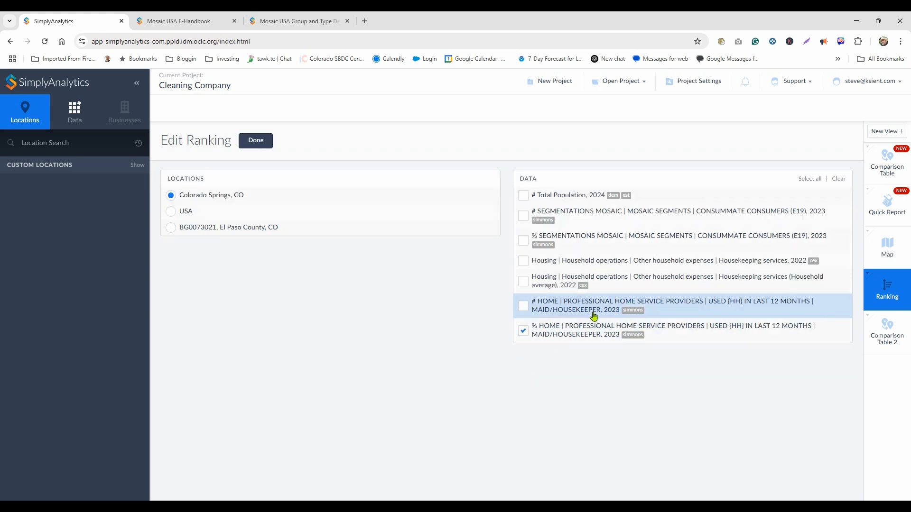
pyautogui.click(523, 306)
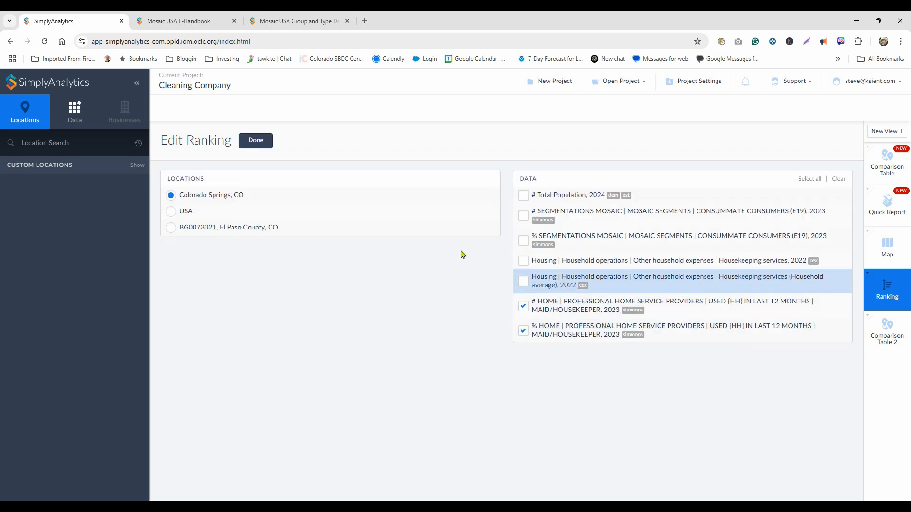
pyautogui.click(171, 228)
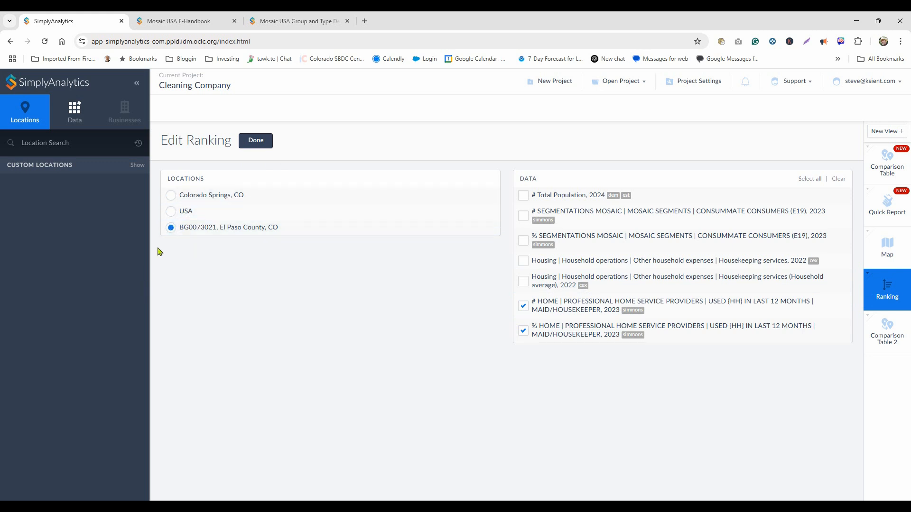
pyautogui.click(170, 195)
pyautogui.click(250, 142)
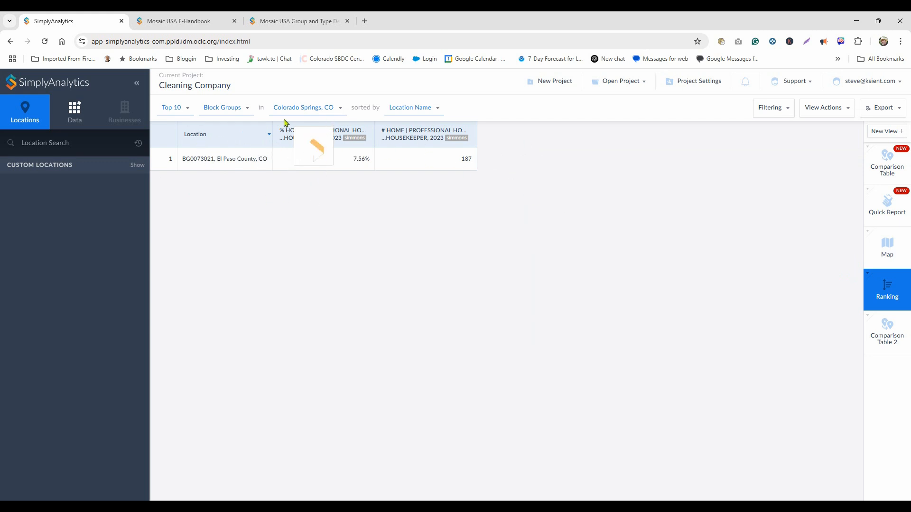
# - Rank the Zip Codes in Colorado Springs instead of block groups, sorted by the % maid/housekeeper variable
pyautogui.click(234, 112)
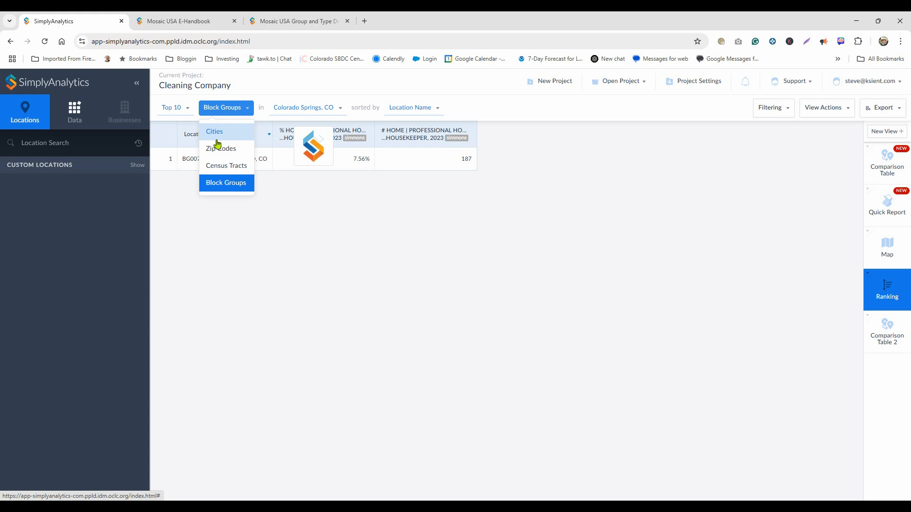
pyautogui.click(219, 149)
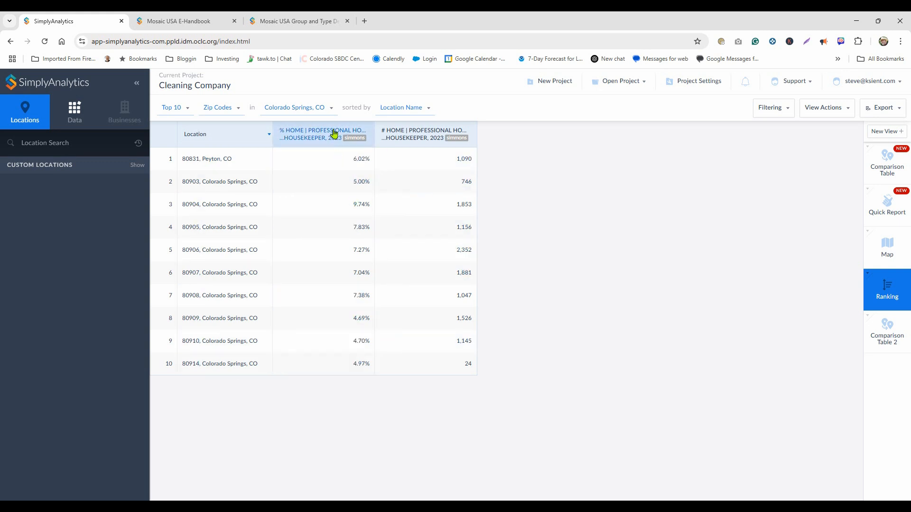
pyautogui.click(421, 108)
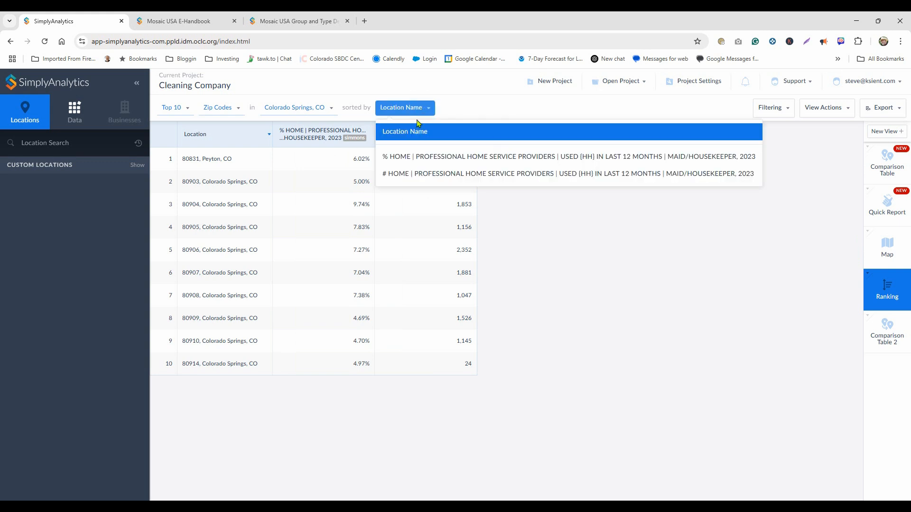
pyautogui.click(415, 156)
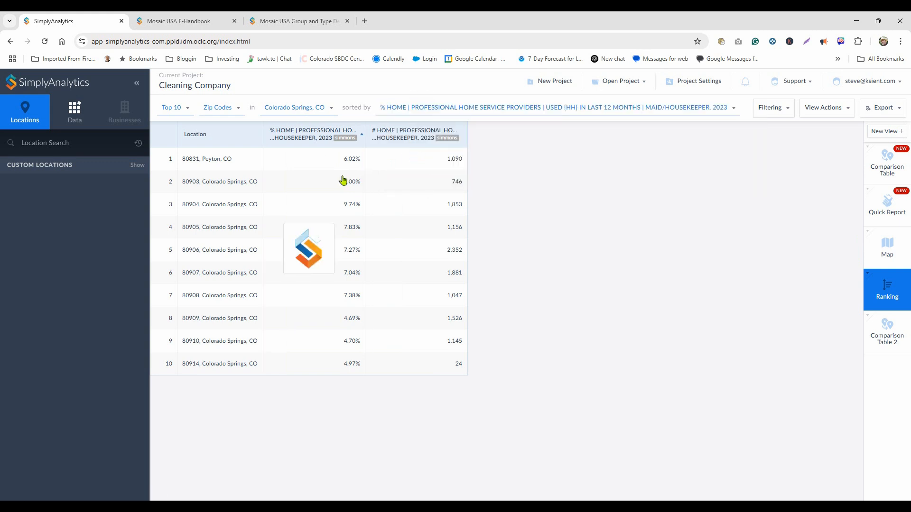
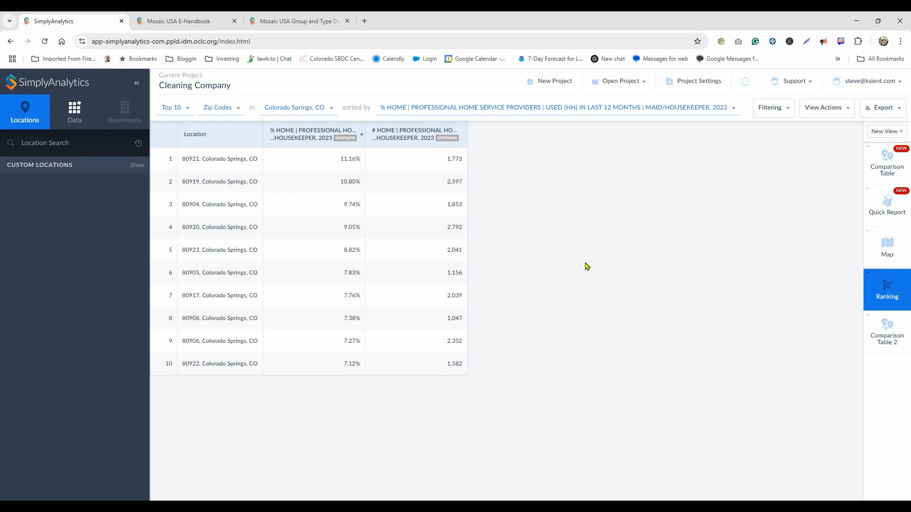
# - Open the Map view and run a business search for "Cleaning services" to plot those businesses on it
pyautogui.click(886, 247)
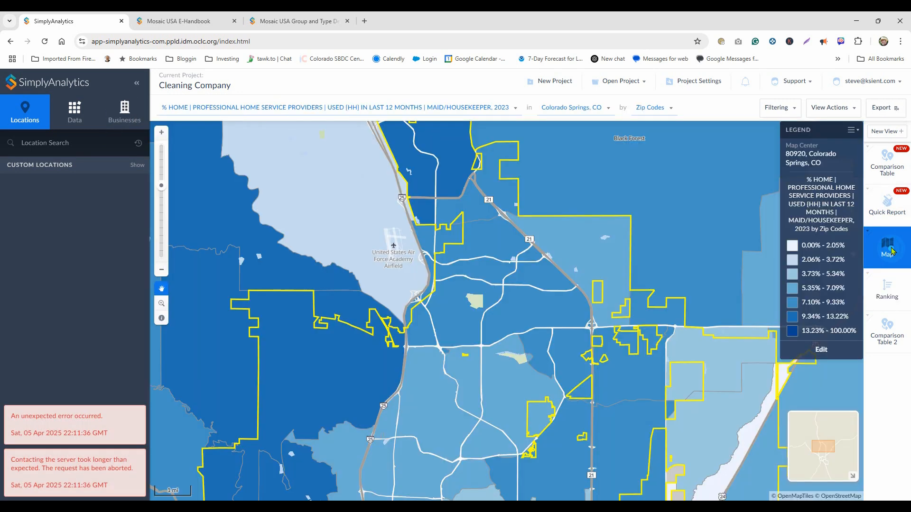
pyautogui.click(121, 110)
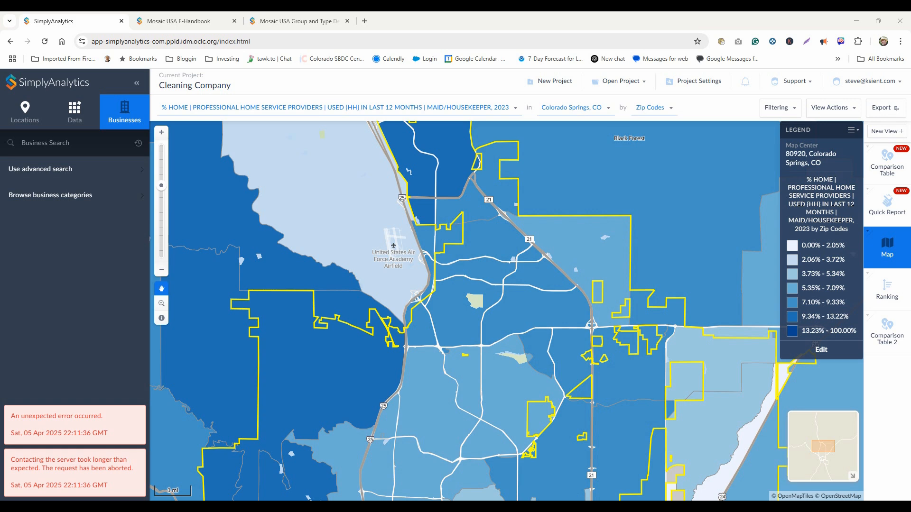
pyautogui.click(68, 140)
pyautogui.write('Cleaning services')
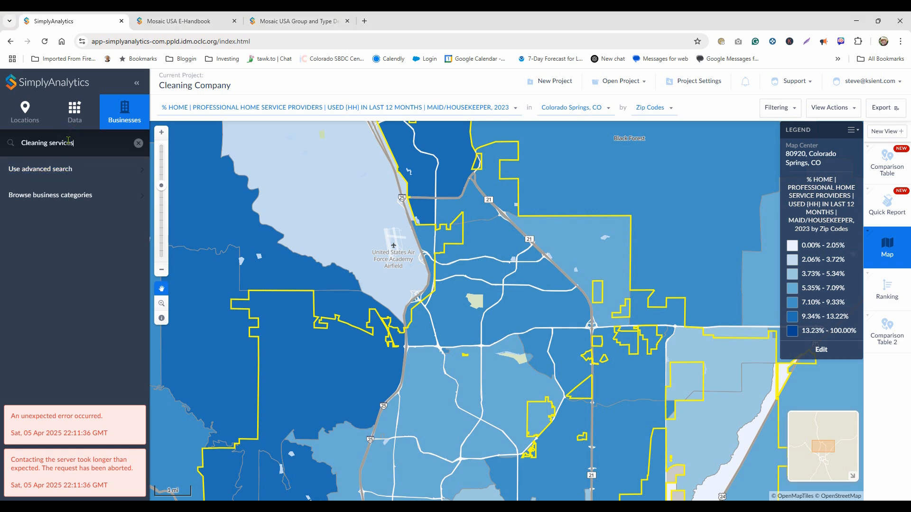
pyautogui.press('Return')
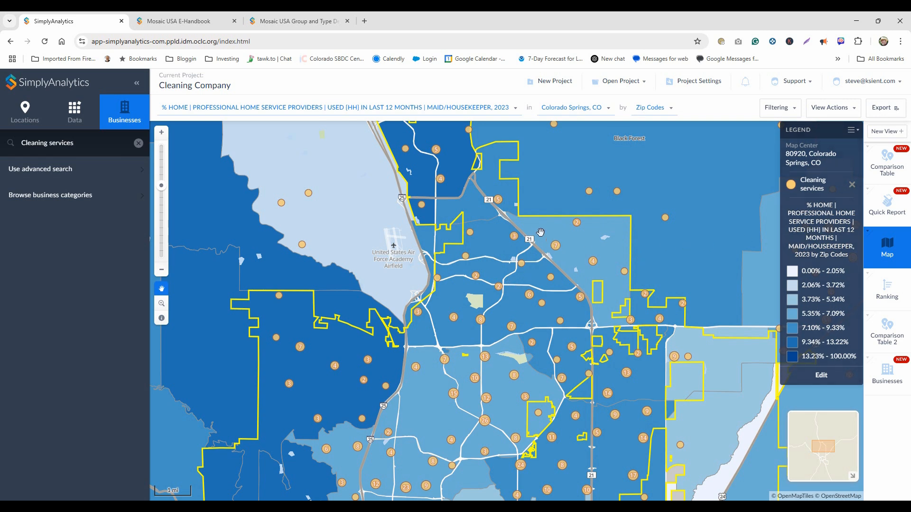
# - Examine the line of business, sales volume, employees and start year of each business in the 80920 cluster just southwest of Highway 21
pyautogui.moveTo(496, 205); pyautogui.dragTo(496, 224)
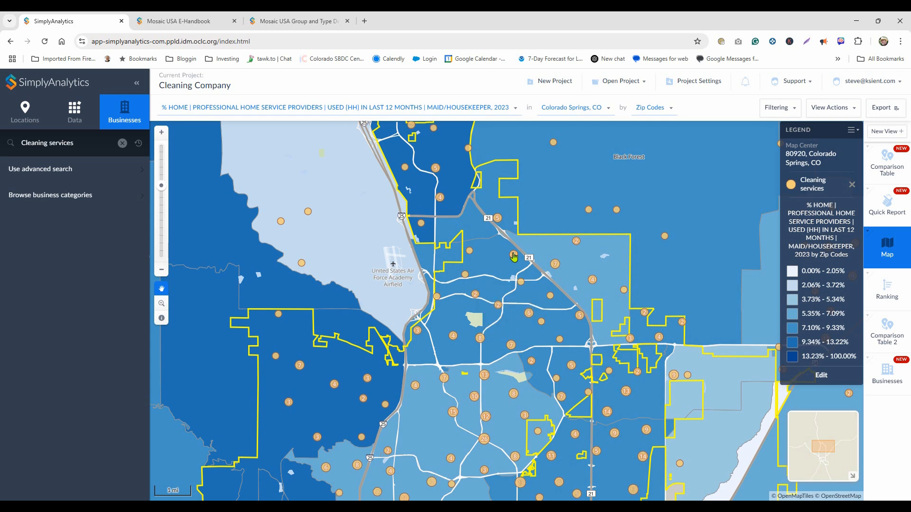
pyautogui.click(513, 255)
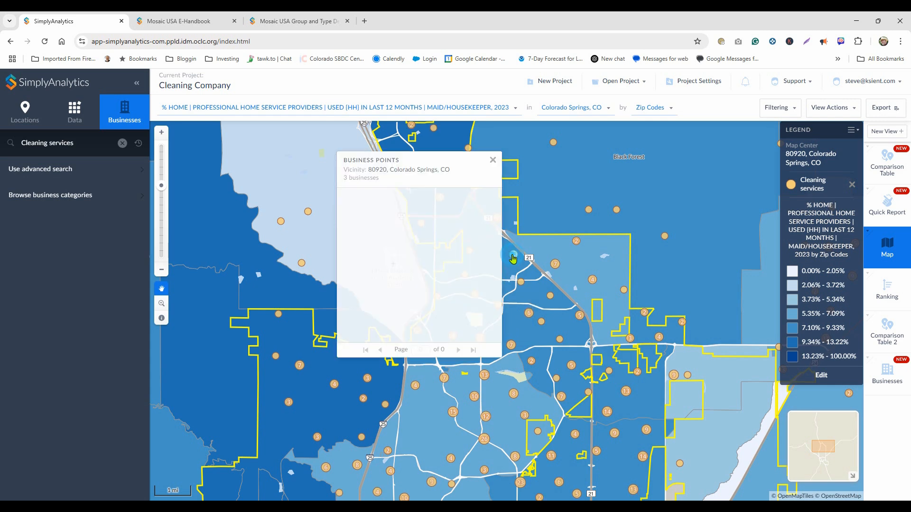
pyautogui.click(387, 195)
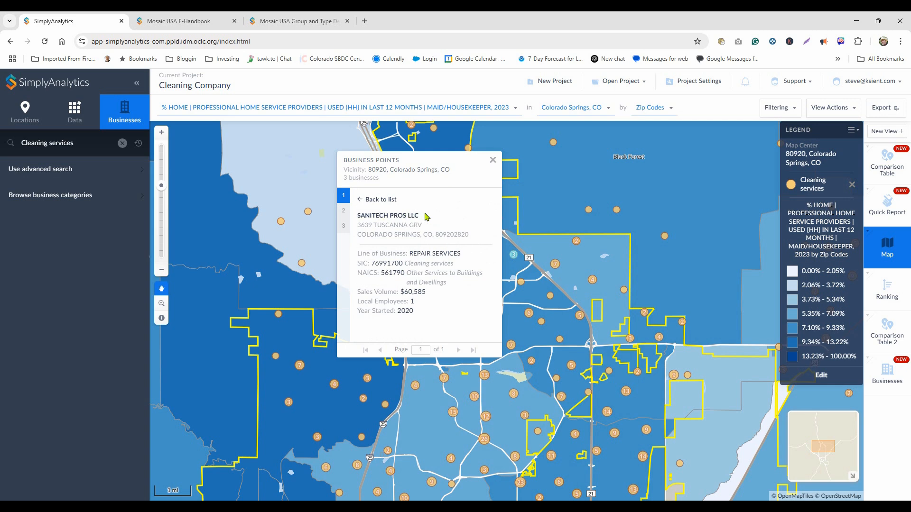
pyautogui.click(344, 213)
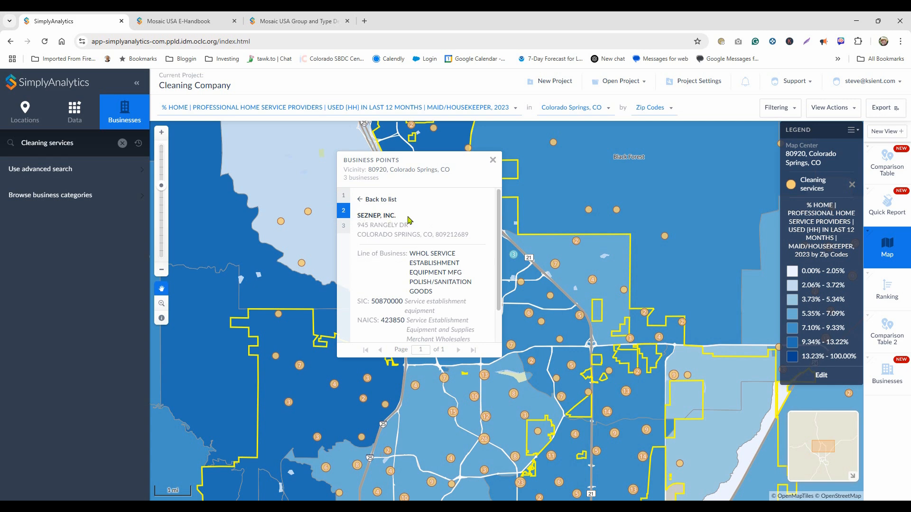
pyautogui.click(344, 227)
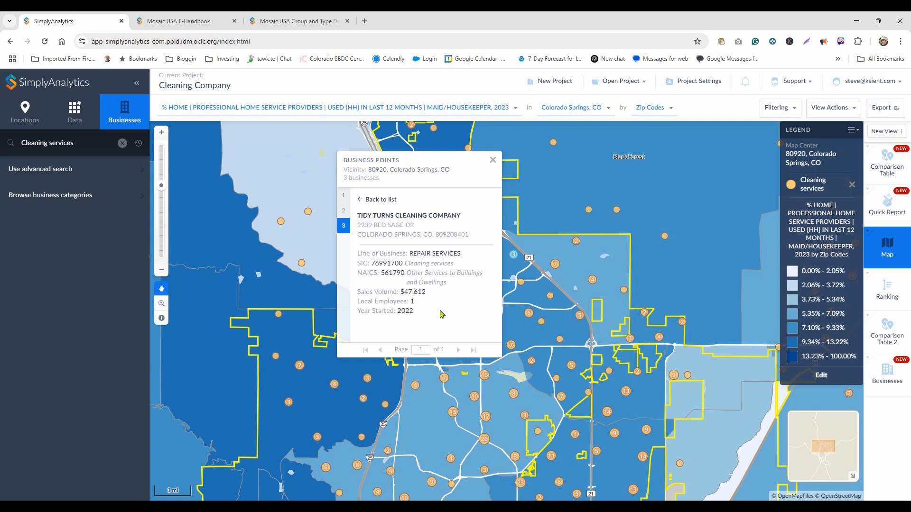
pyautogui.click(343, 210)
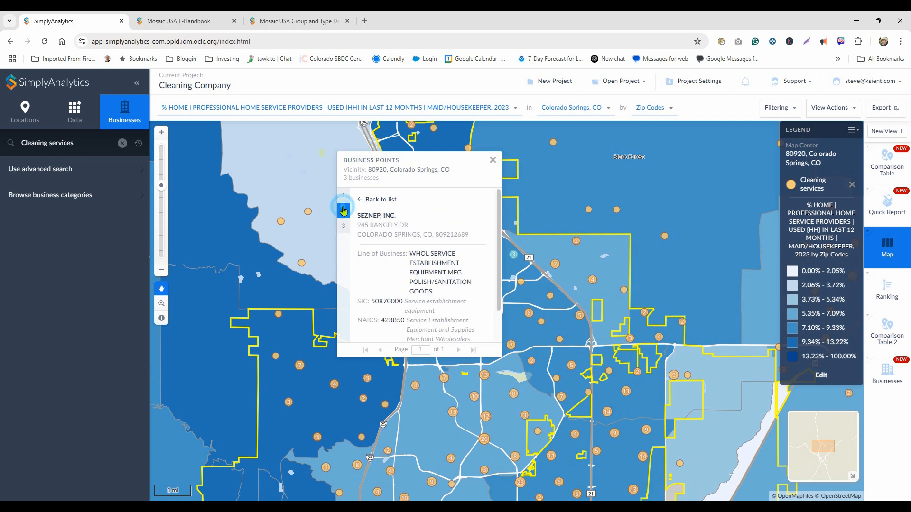
pyautogui.scroll(-1, 410, 301)
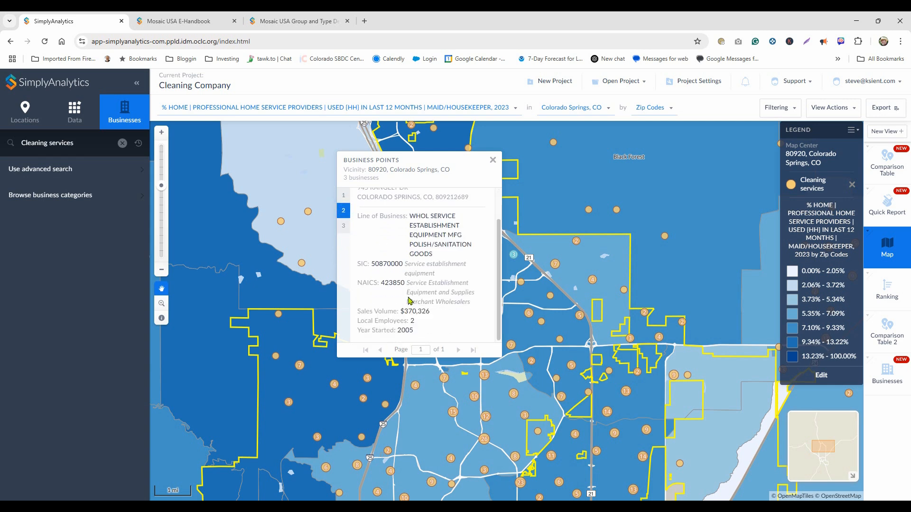
pyautogui.click(344, 196)
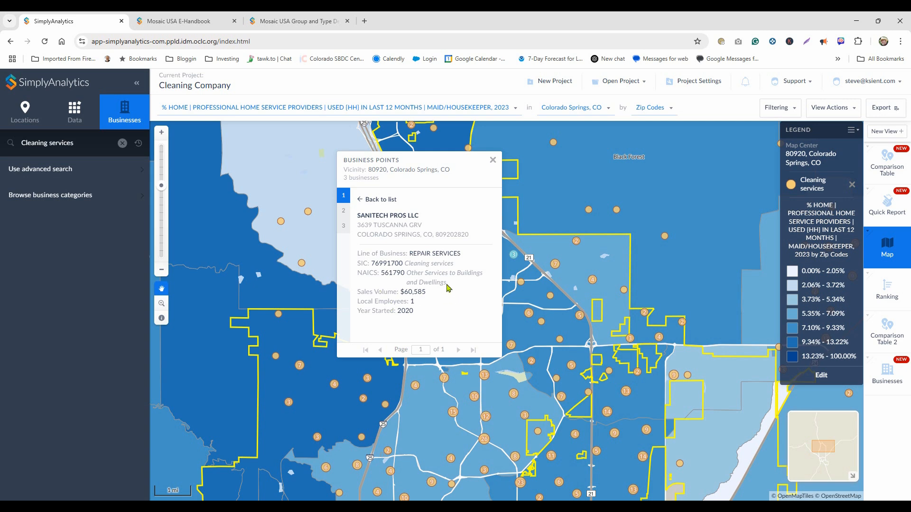
pyautogui.click(343, 211)
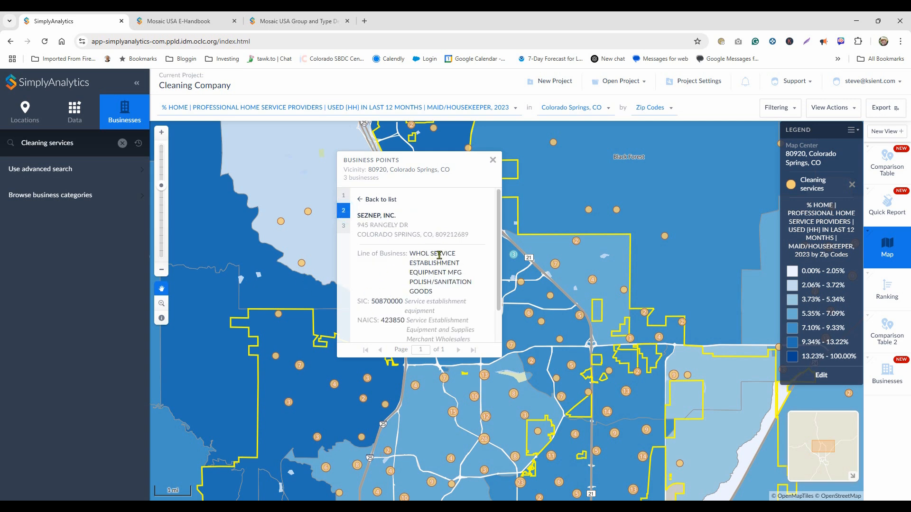
pyautogui.scroll(-1, 445, 284)
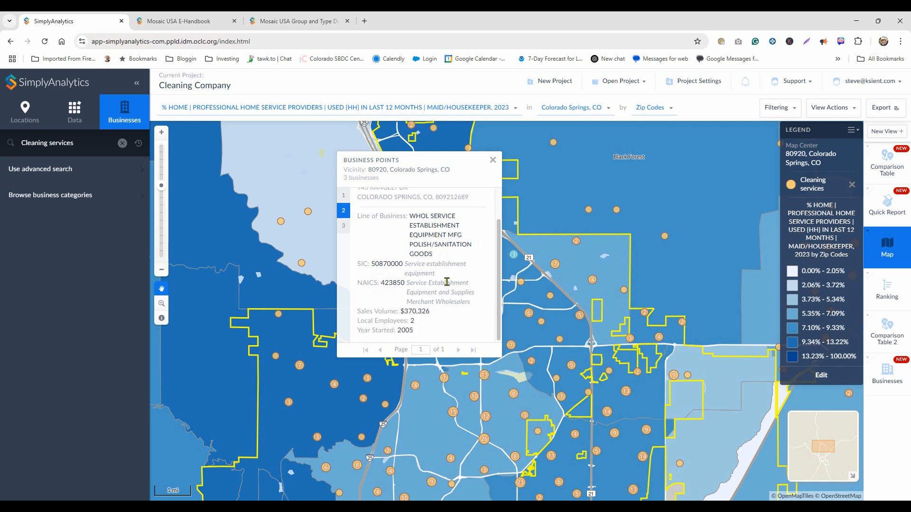
pyautogui.click(680, 252)
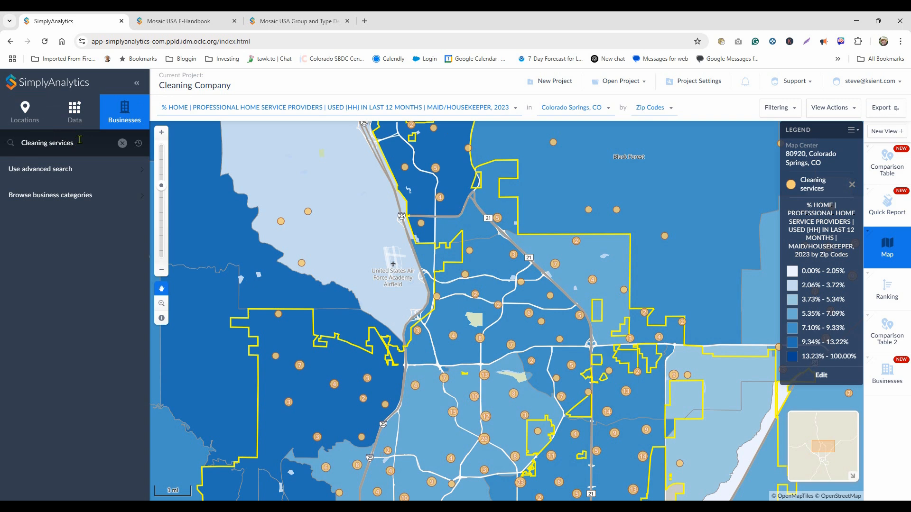
# - Browse the NAICS business categories through Retail Trade (45) to Health and Personal Care Retailers (4561), then close the list
pyautogui.click(87, 200)
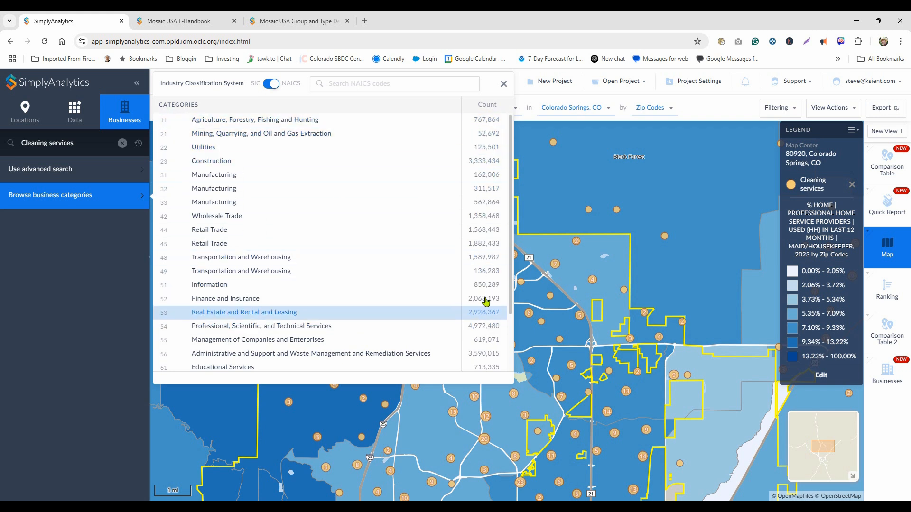
pyautogui.click(216, 245)
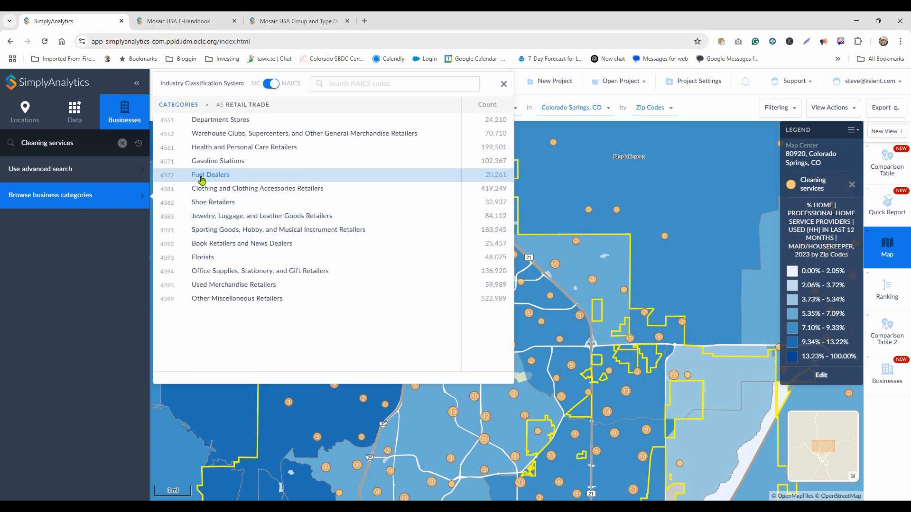
pyautogui.click(229, 148)
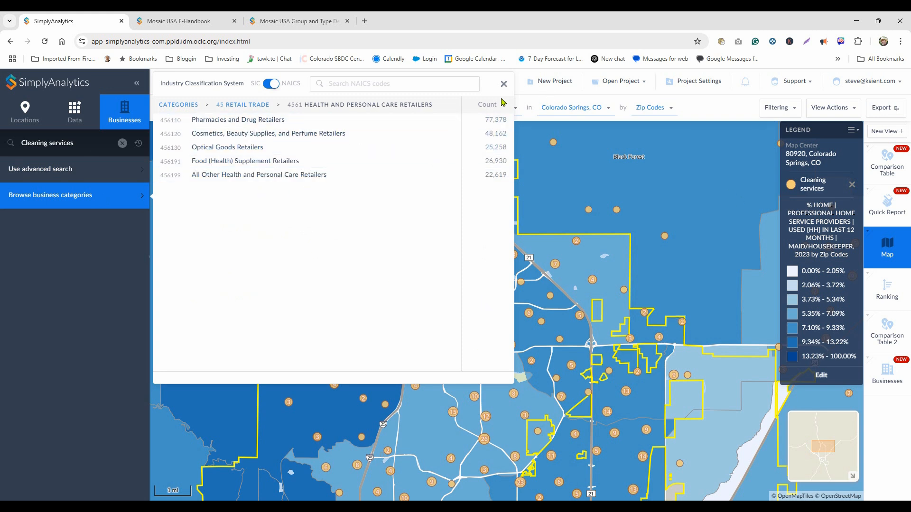
pyautogui.click(504, 84)
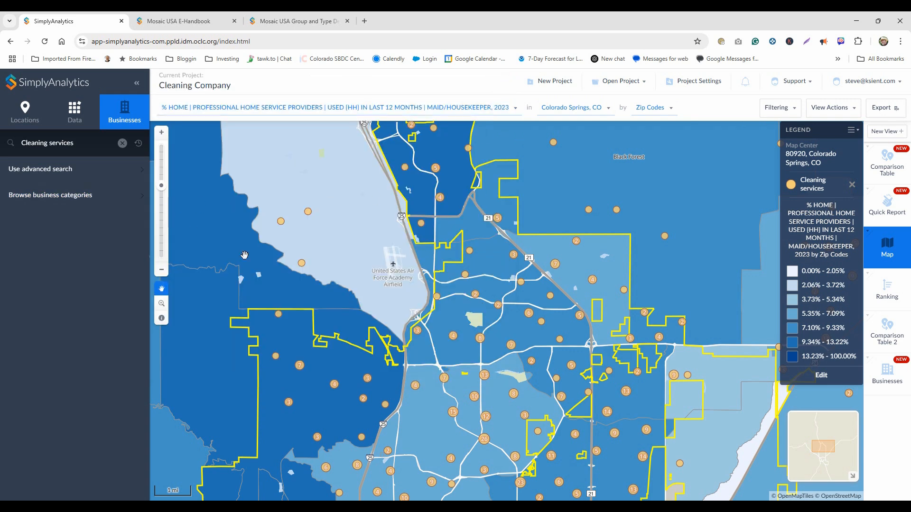
# - Review the map's selected location, data variable and business layer in its edit settings and return to the map
pyautogui.scroll(-1, 624, 231)
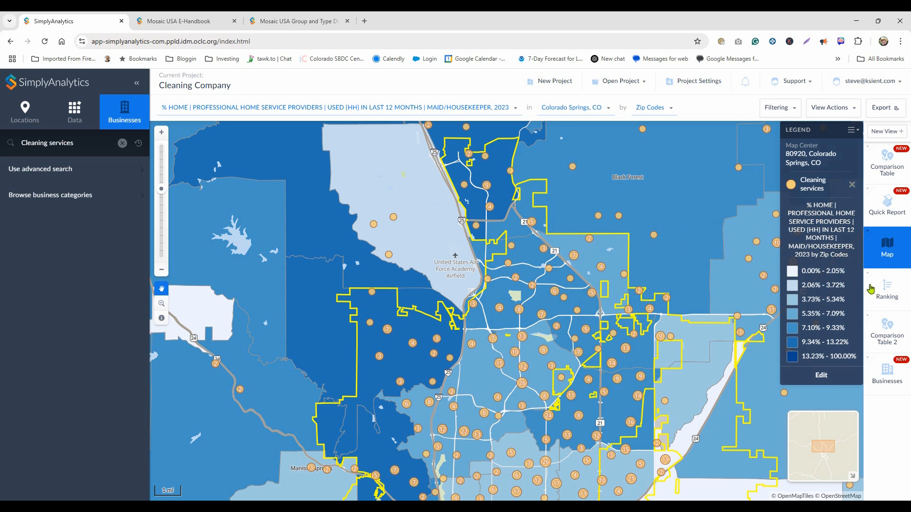
pyautogui.click(868, 233)
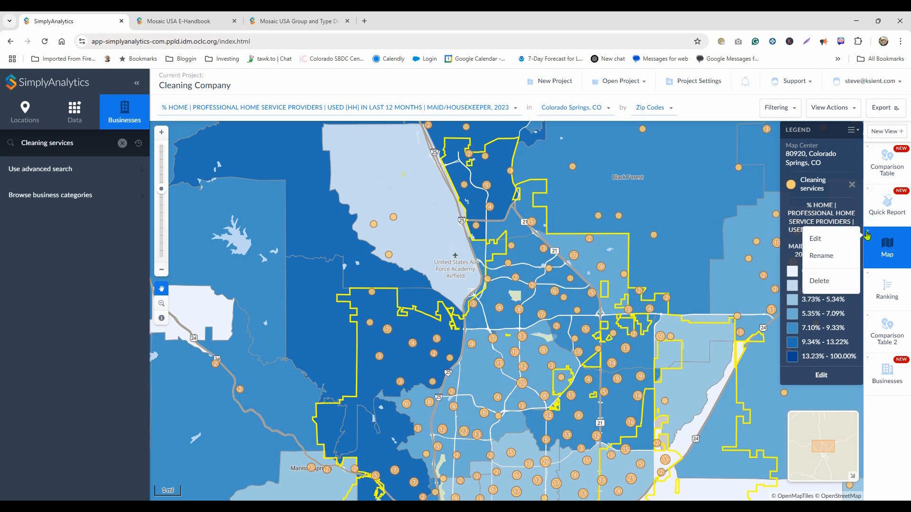
pyautogui.click(816, 241)
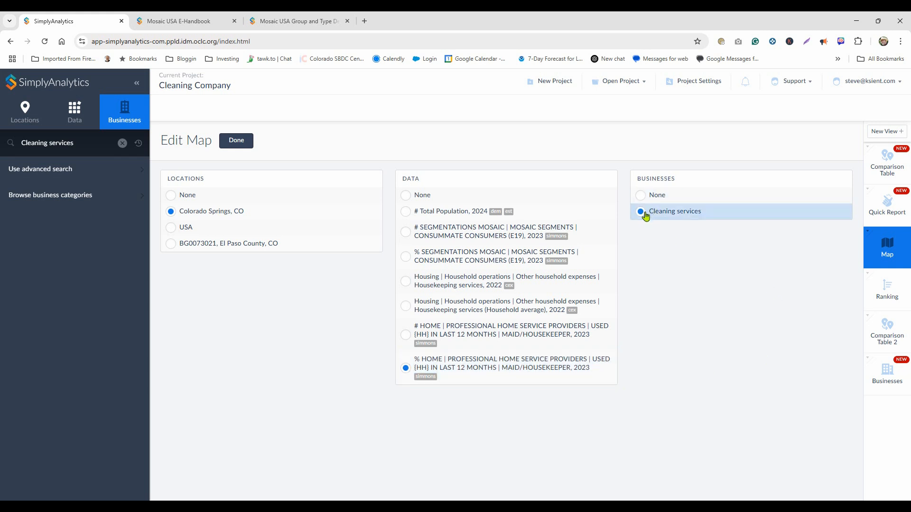
pyautogui.click(232, 140)
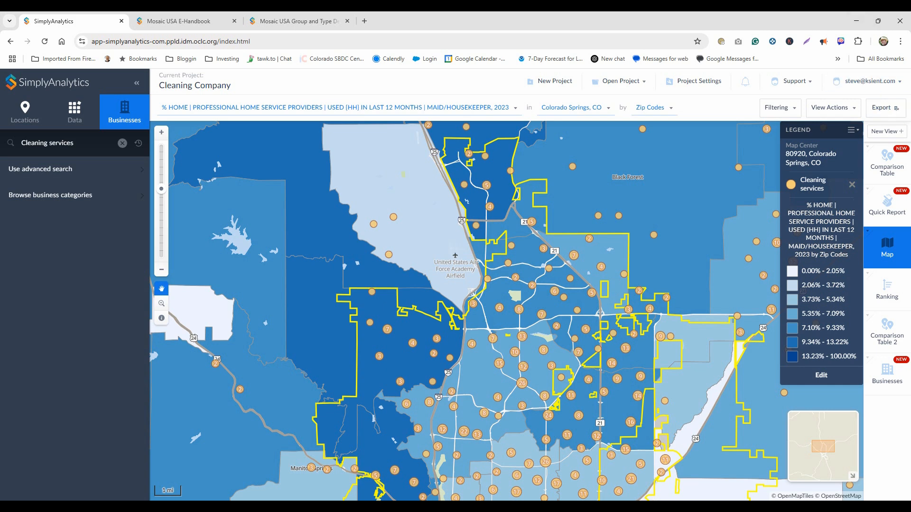
# - Start a map export, crop the region for Letter size in Landscape orientation, and continue to the layout stage
pyautogui.click(884, 108)
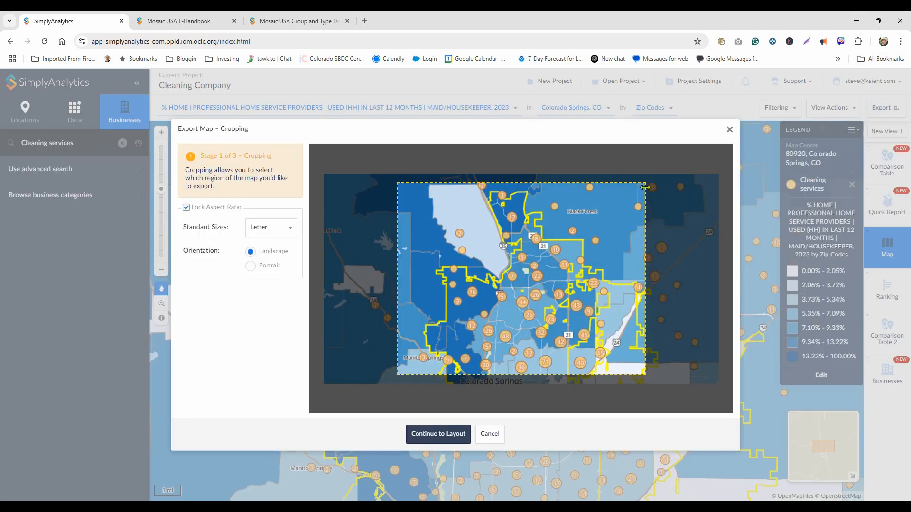
pyautogui.moveTo(645, 190)
pyautogui.mouseDown()
pyautogui.moveTo(684, 194)
pyautogui.moveTo(651, 198)
pyautogui.mouseUp()
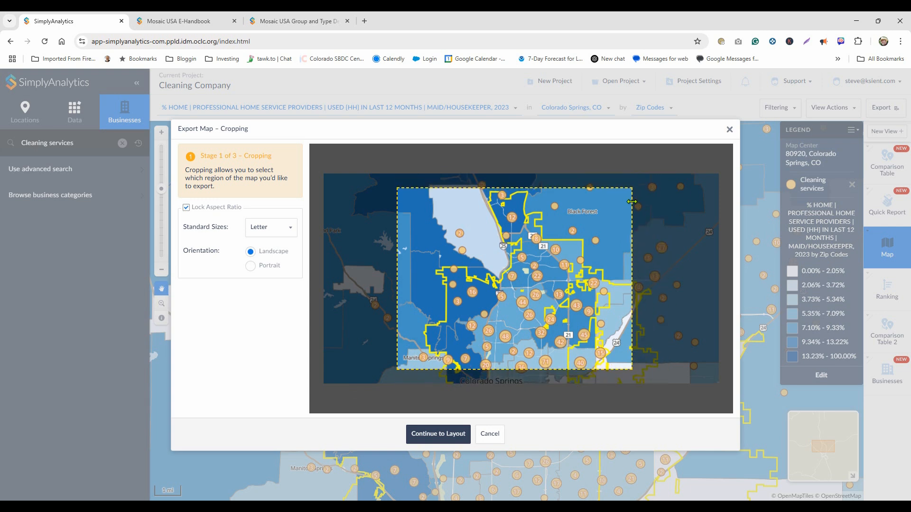
pyautogui.moveTo(534, 245)
pyautogui.mouseDown()
pyautogui.moveTo(586, 235)
pyautogui.moveTo(504, 255)
pyautogui.moveTo(530, 243)
pyautogui.mouseUp()
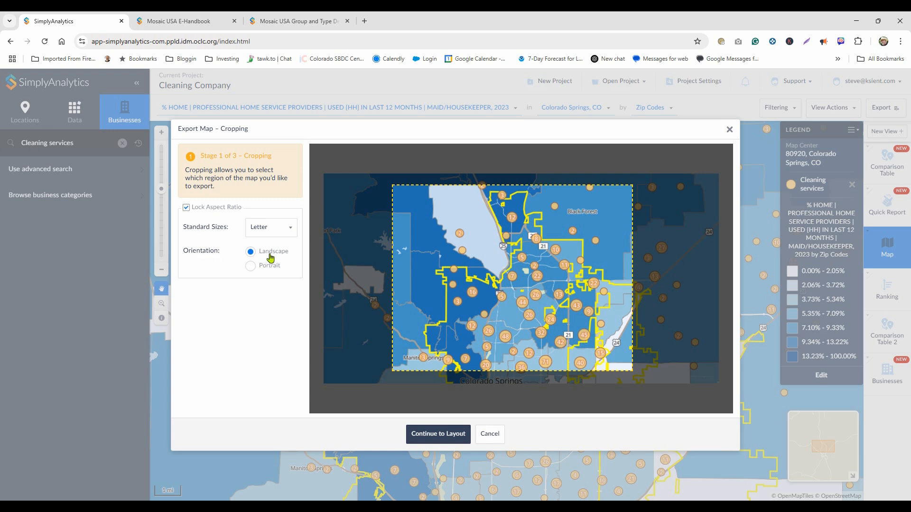
pyautogui.click(250, 266)
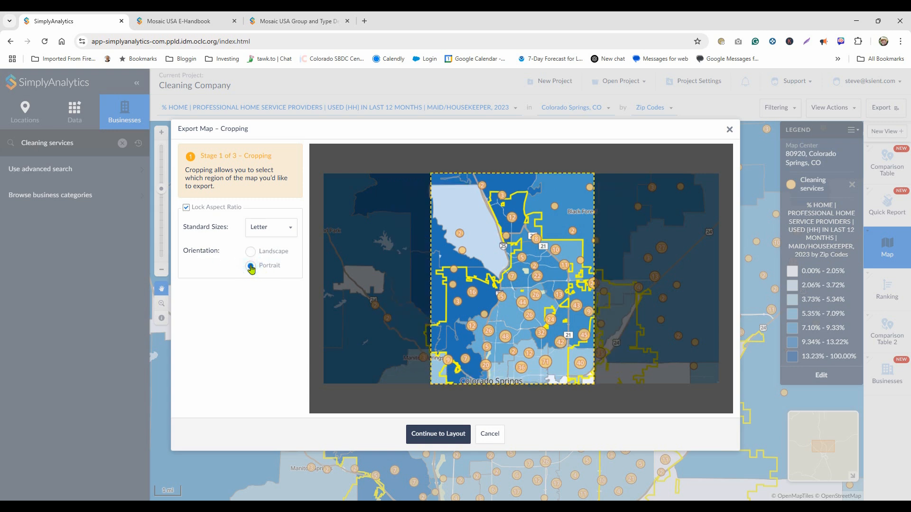
pyautogui.click(251, 251)
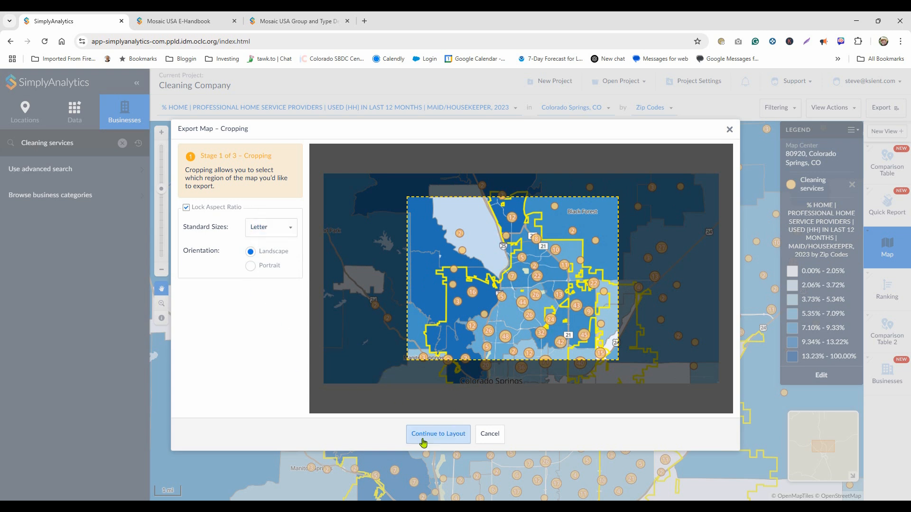
pyautogui.click(438, 436)
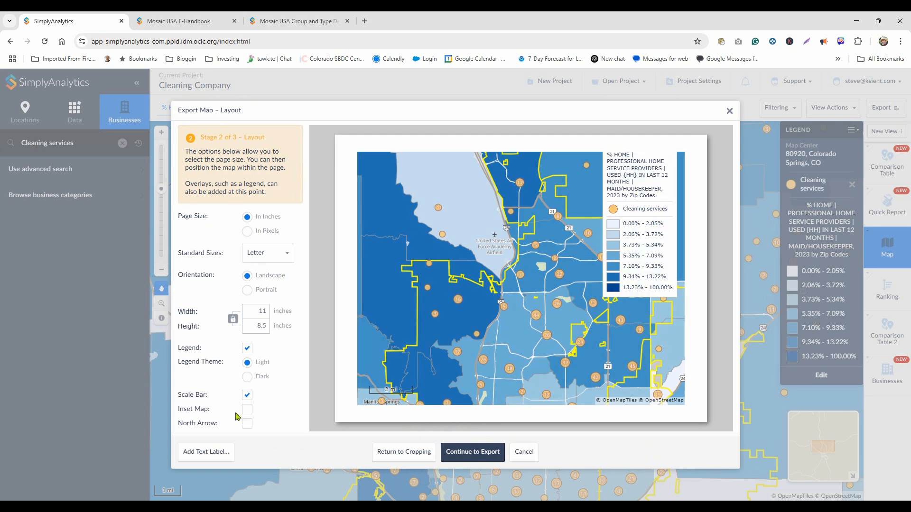
# - Try out the scale bar option and turn off the legend in the map export layout
pyautogui.click(245, 400)
pyautogui.click(245, 400)
pyautogui.click(245, 400)
pyautogui.click(245, 400)
pyautogui.click(247, 350)
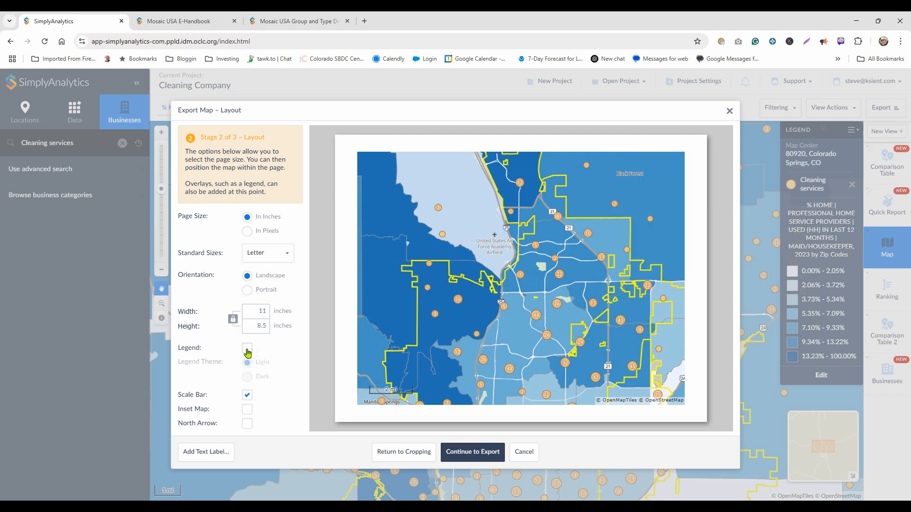
# - Add the legend and a north arrow to the export layout, placing them in the map's upper-left and upper-right corners respectively
pyautogui.click(247, 350)
pyautogui.moveTo(636, 229); pyautogui.dragTo(399, 236)
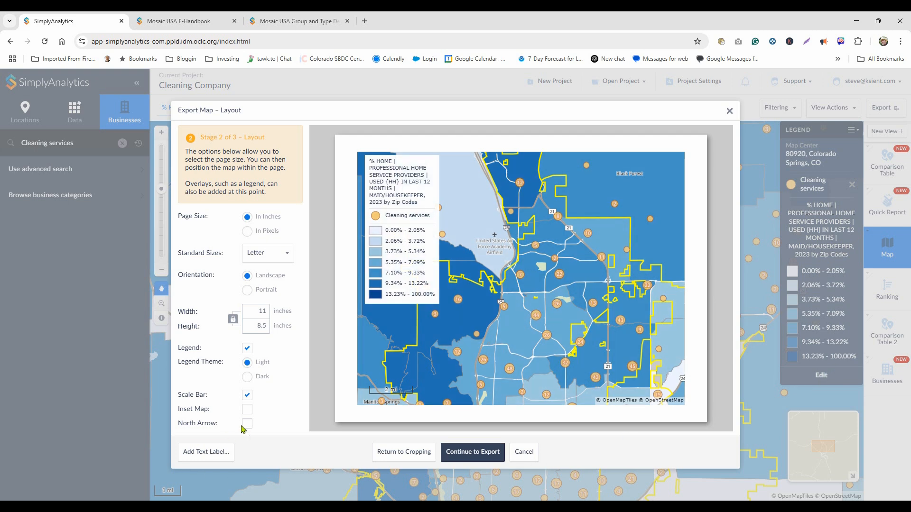
pyautogui.click(248, 425)
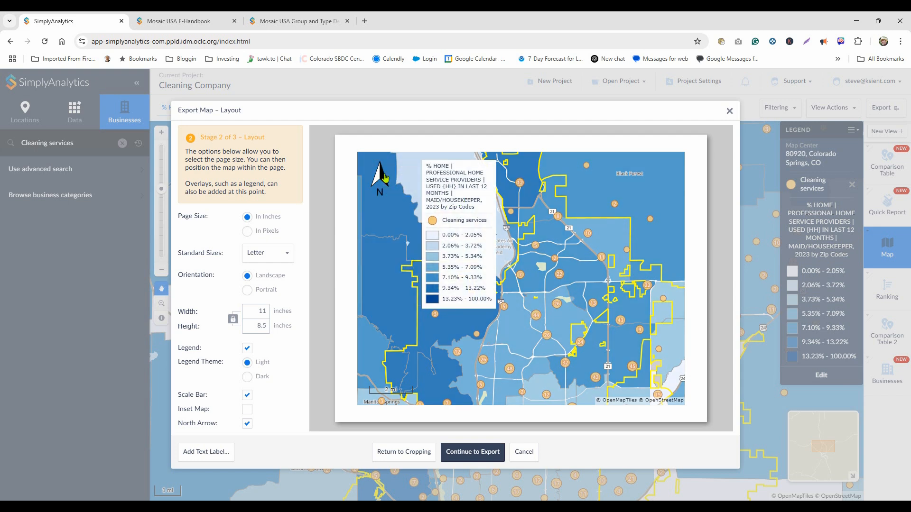
pyautogui.moveTo(384, 178); pyautogui.dragTo(667, 180)
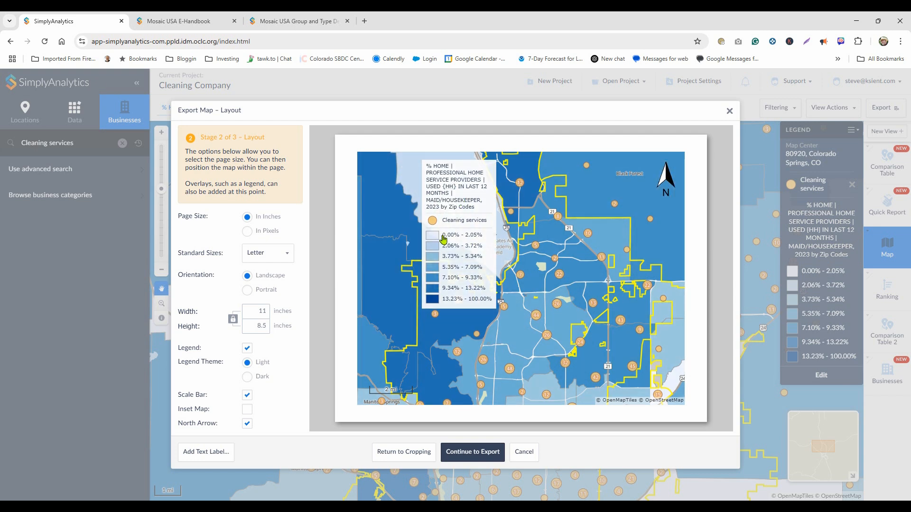
pyautogui.moveTo(443, 238); pyautogui.dragTo(383, 233)
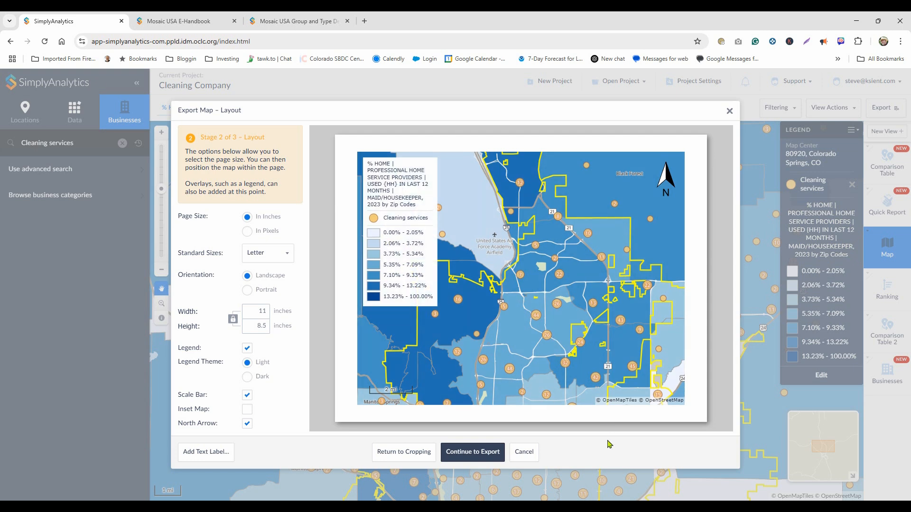
pyautogui.moveTo(398, 392); pyautogui.dragTo(398, 412)
# - Continue to the export stage and save the map to the computer as a PDF
pyautogui.click(459, 454)
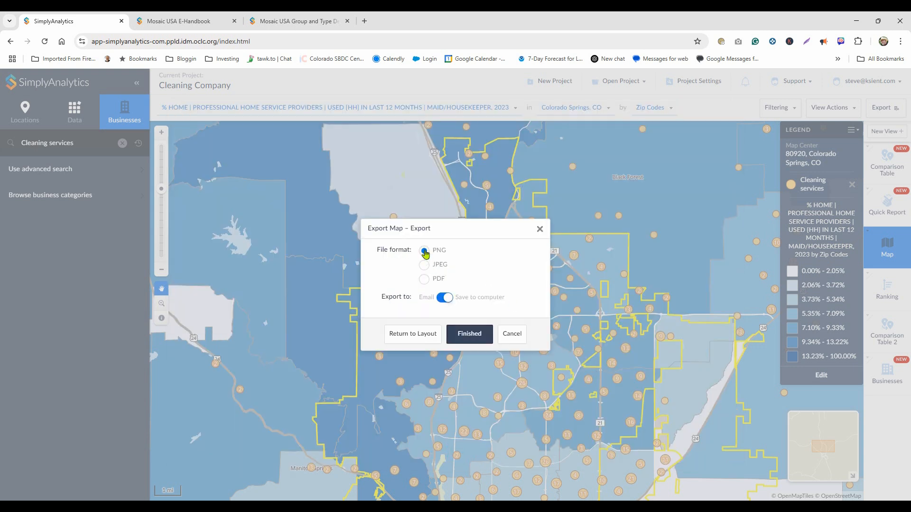
pyautogui.click(425, 266)
pyautogui.click(425, 280)
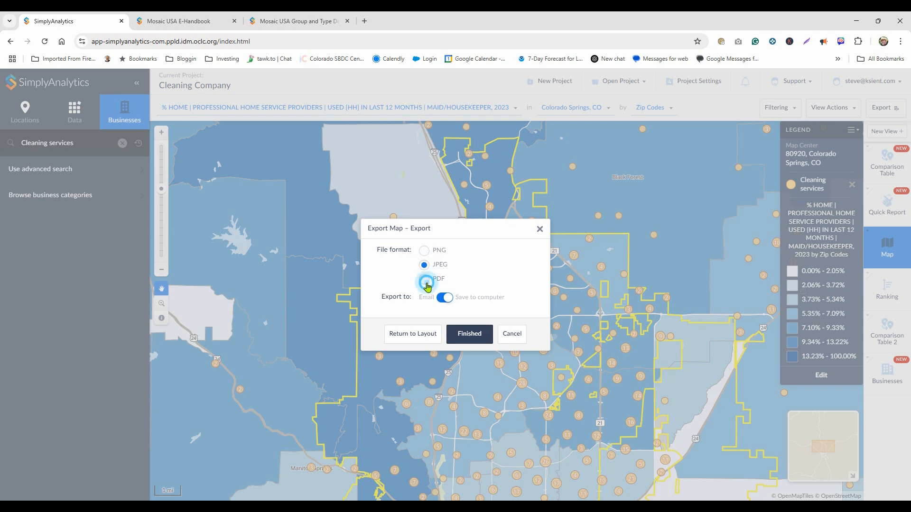
pyautogui.click(471, 334)
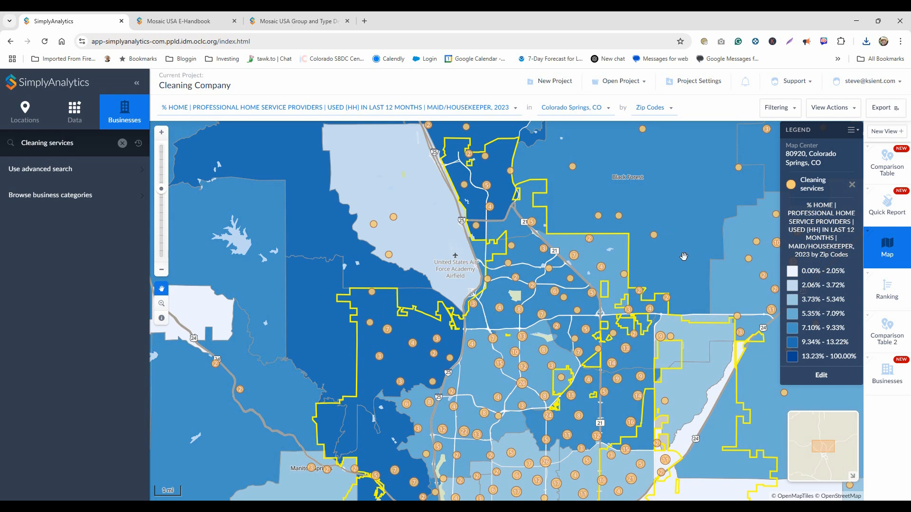
pyautogui.scroll(-3, 684, 266)
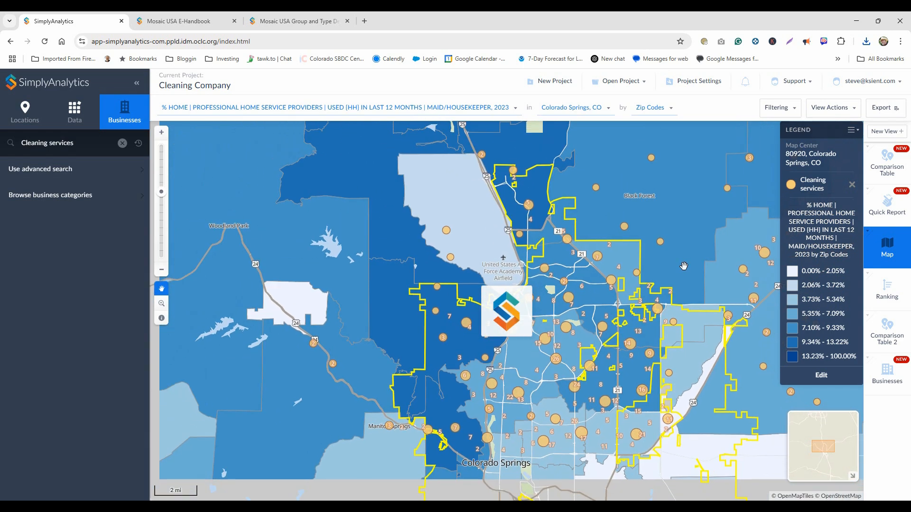